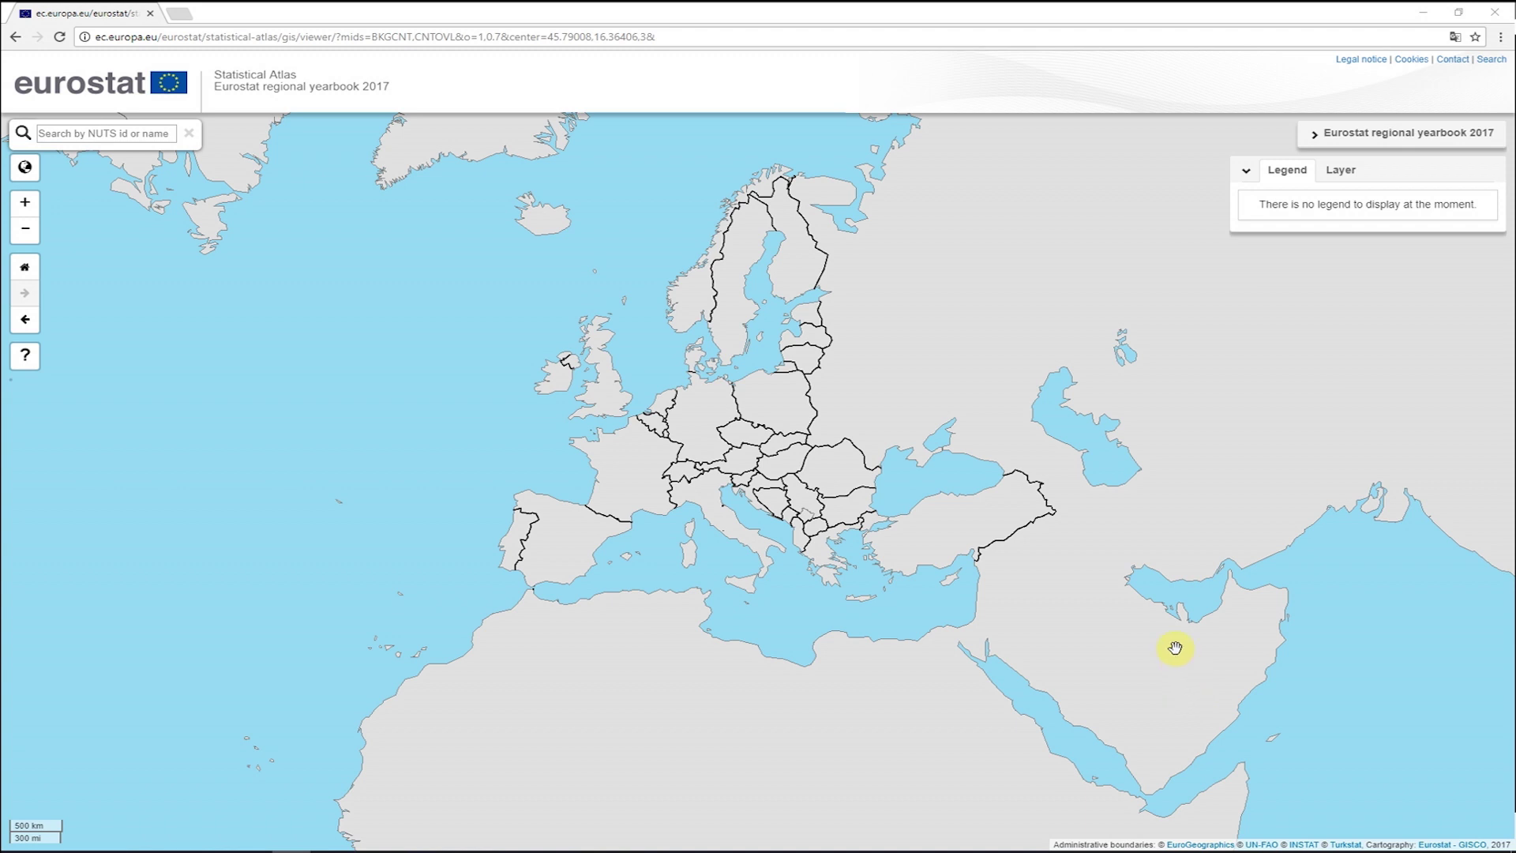
# Step: Map life expectancy at birth by region from regional yearbook 2017, Chapter 2: Population
pyautogui.click(1314, 138)
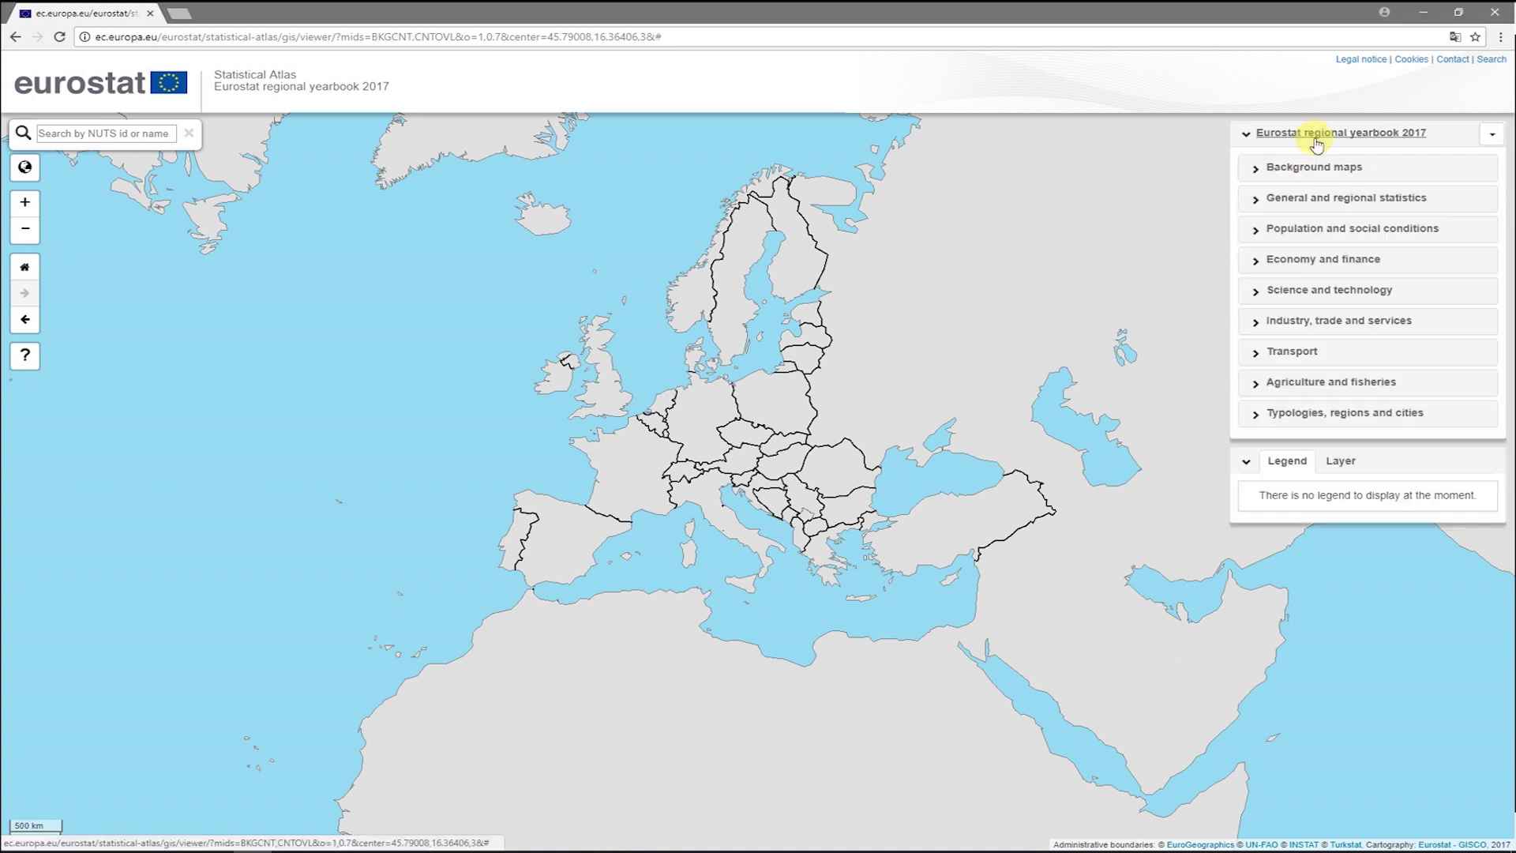
pyautogui.click(1317, 229)
pyautogui.click(1313, 265)
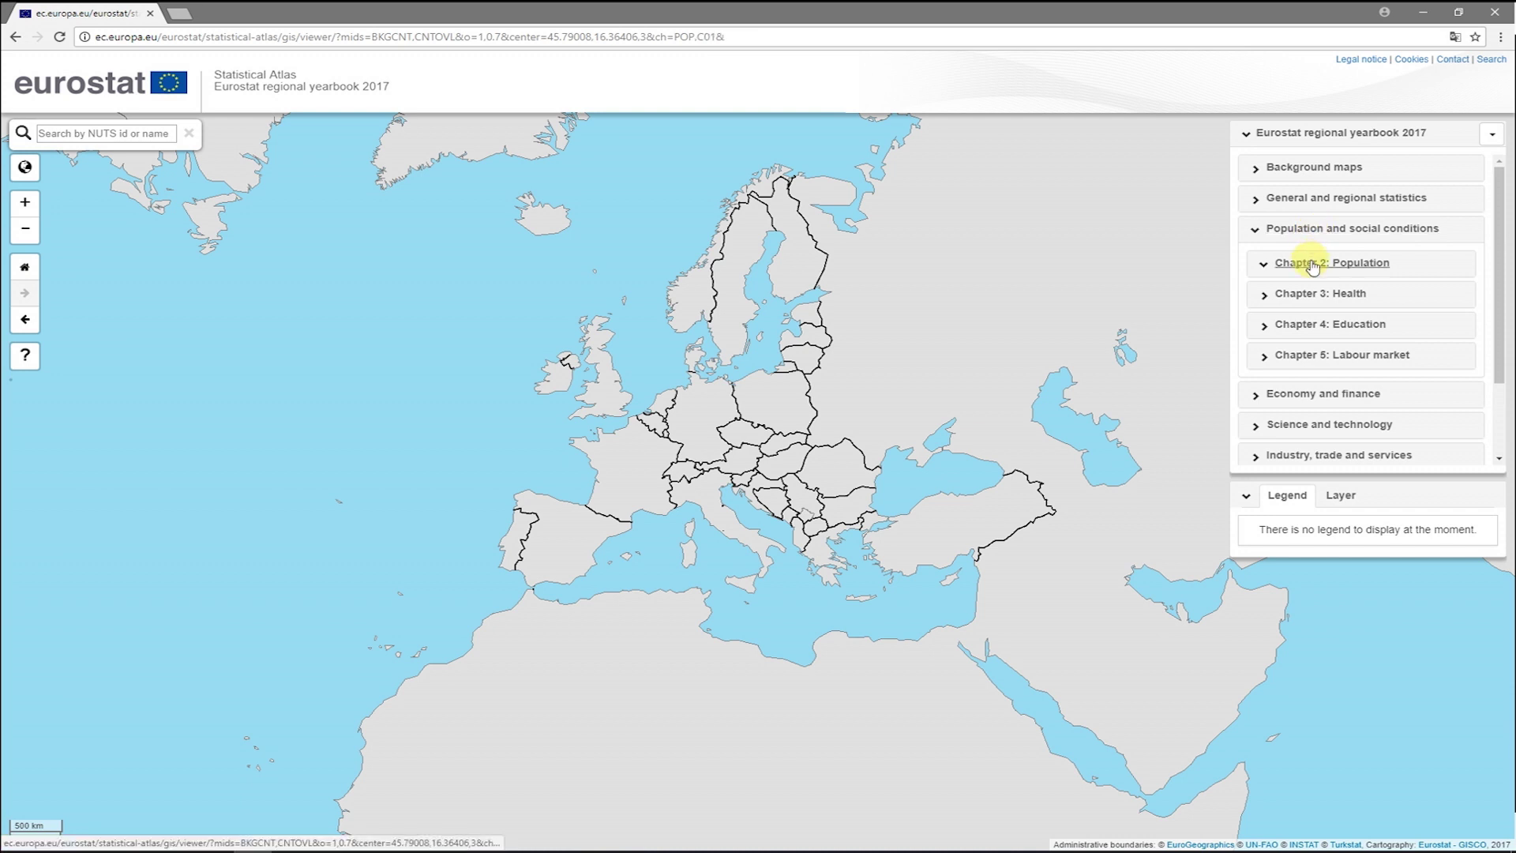
pyautogui.click(1309, 287)
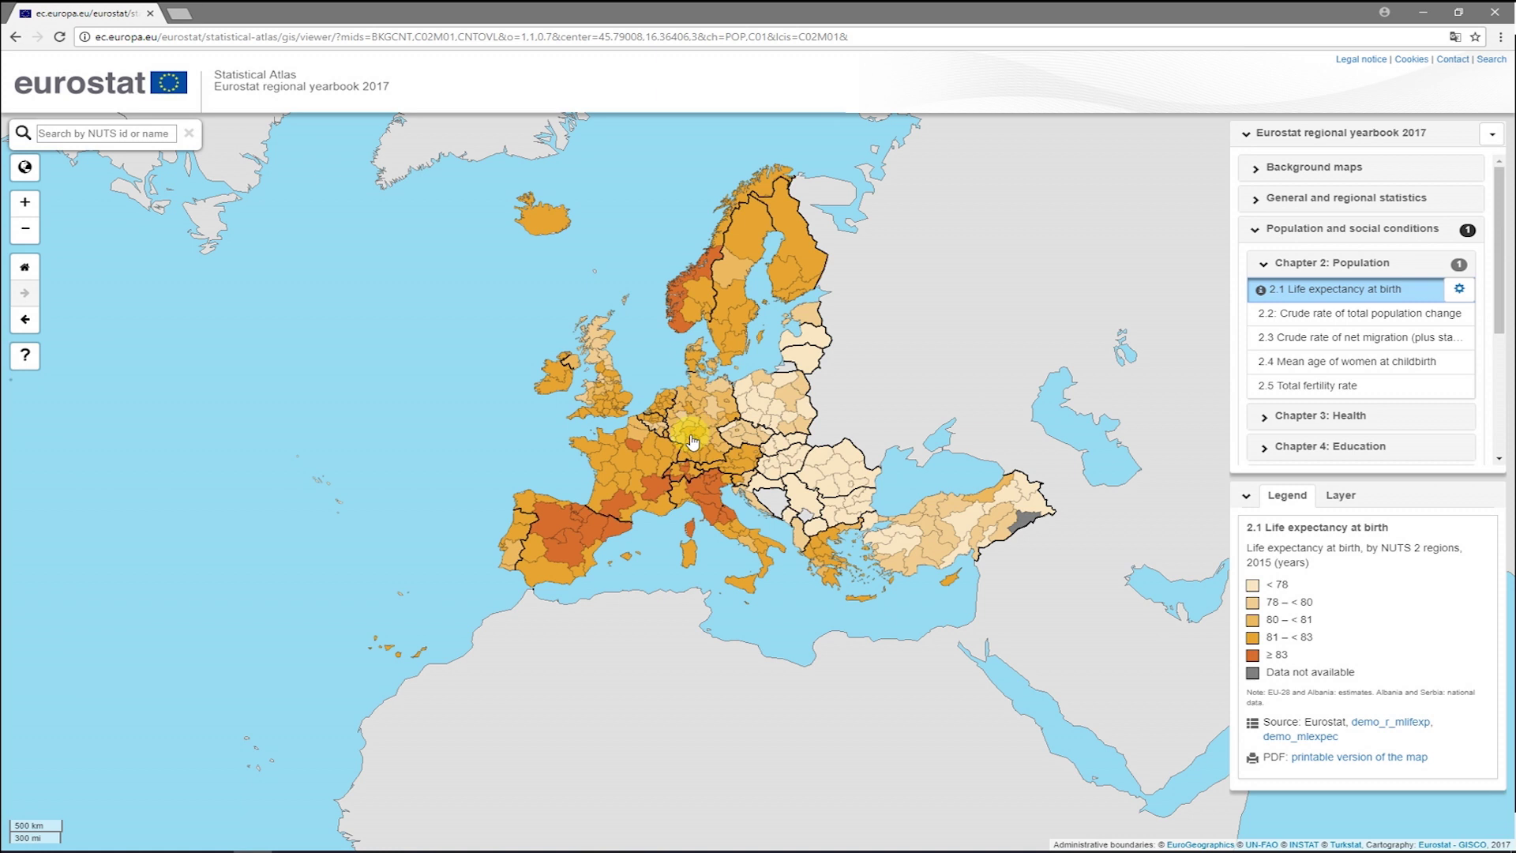
# Step: Collapse Population and map item 9.3 from Industry, trade and services > Chapter 9
pyautogui.scroll(1, 691, 441)
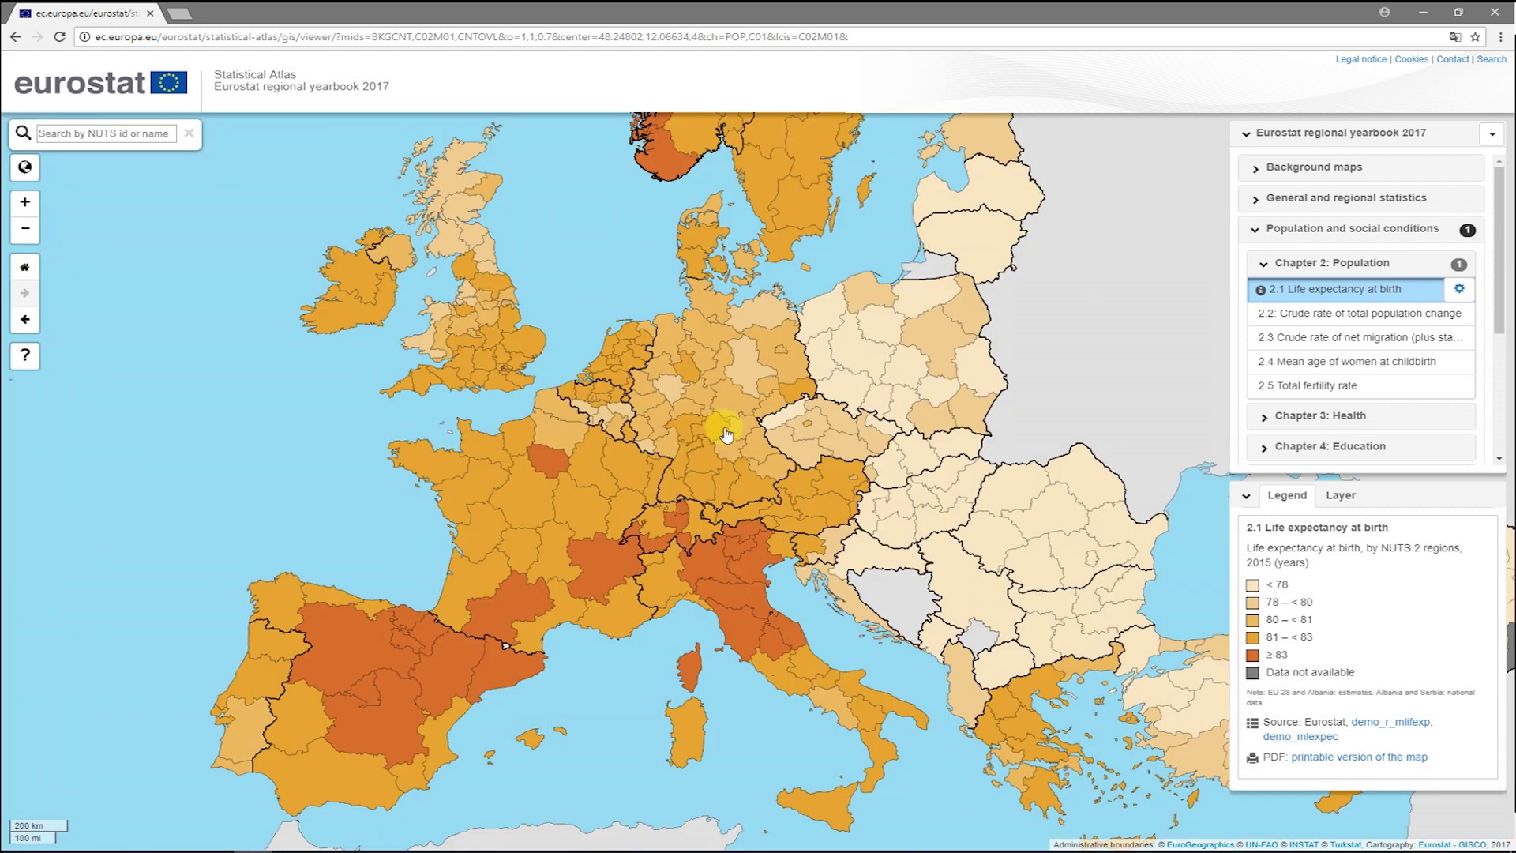
pyautogui.click(1264, 264)
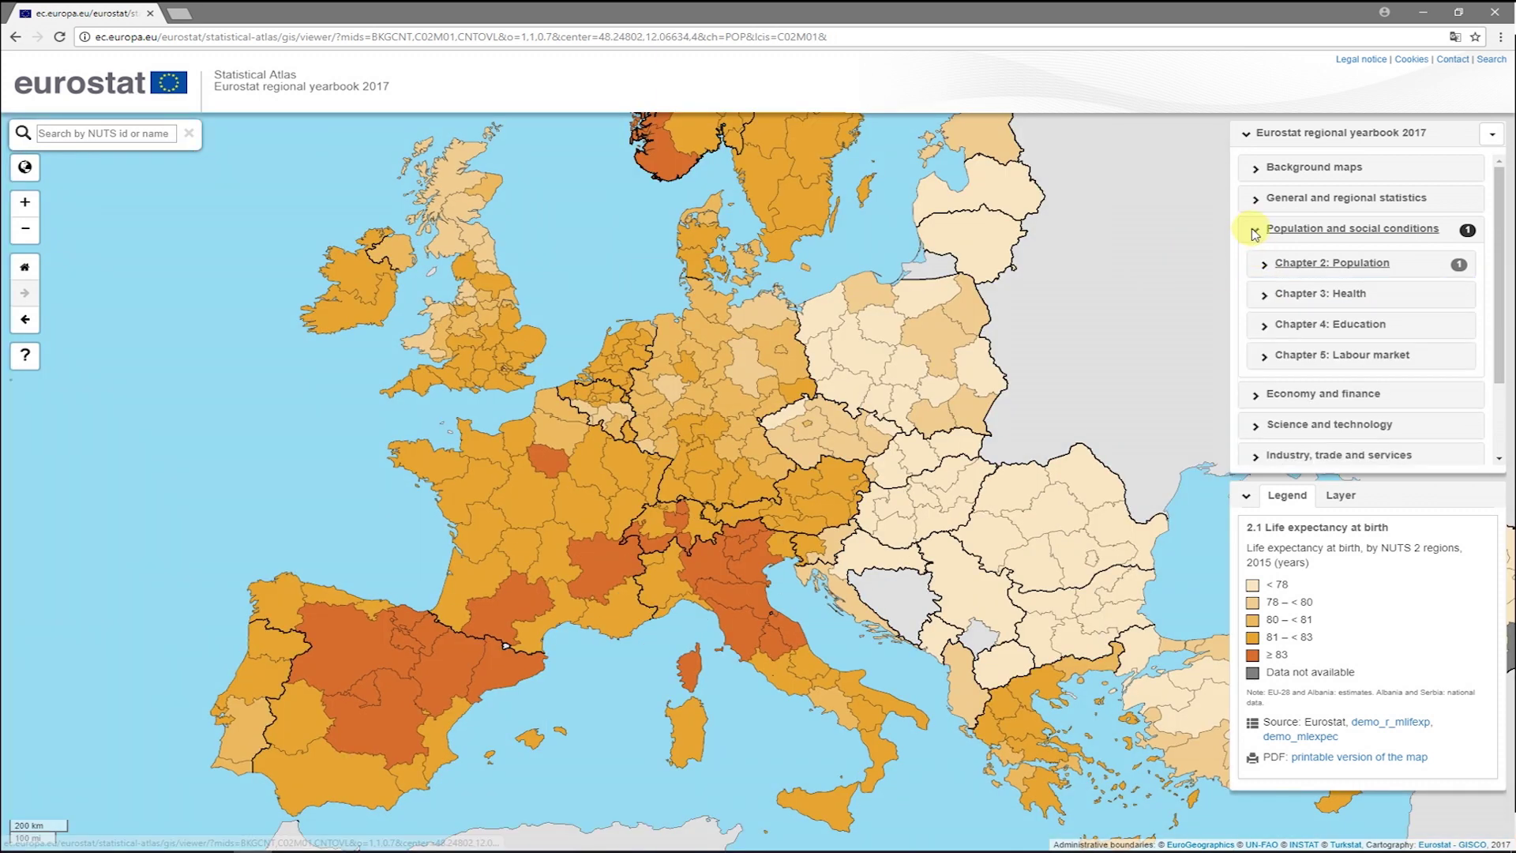
pyautogui.click(1255, 230)
pyautogui.click(1285, 324)
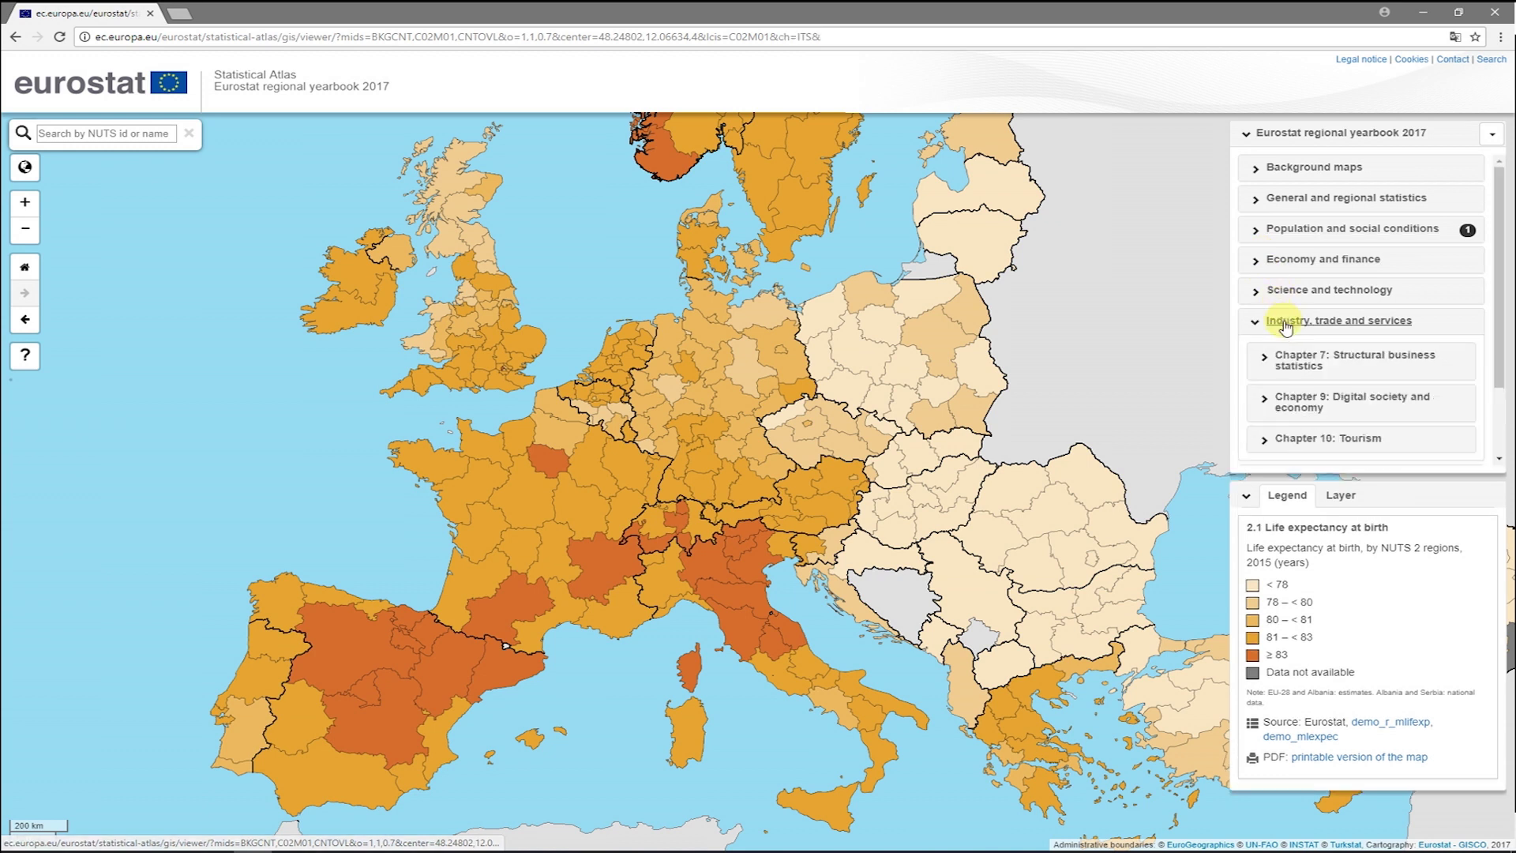
pyautogui.click(1294, 401)
pyautogui.scroll(-2, 1272, 379)
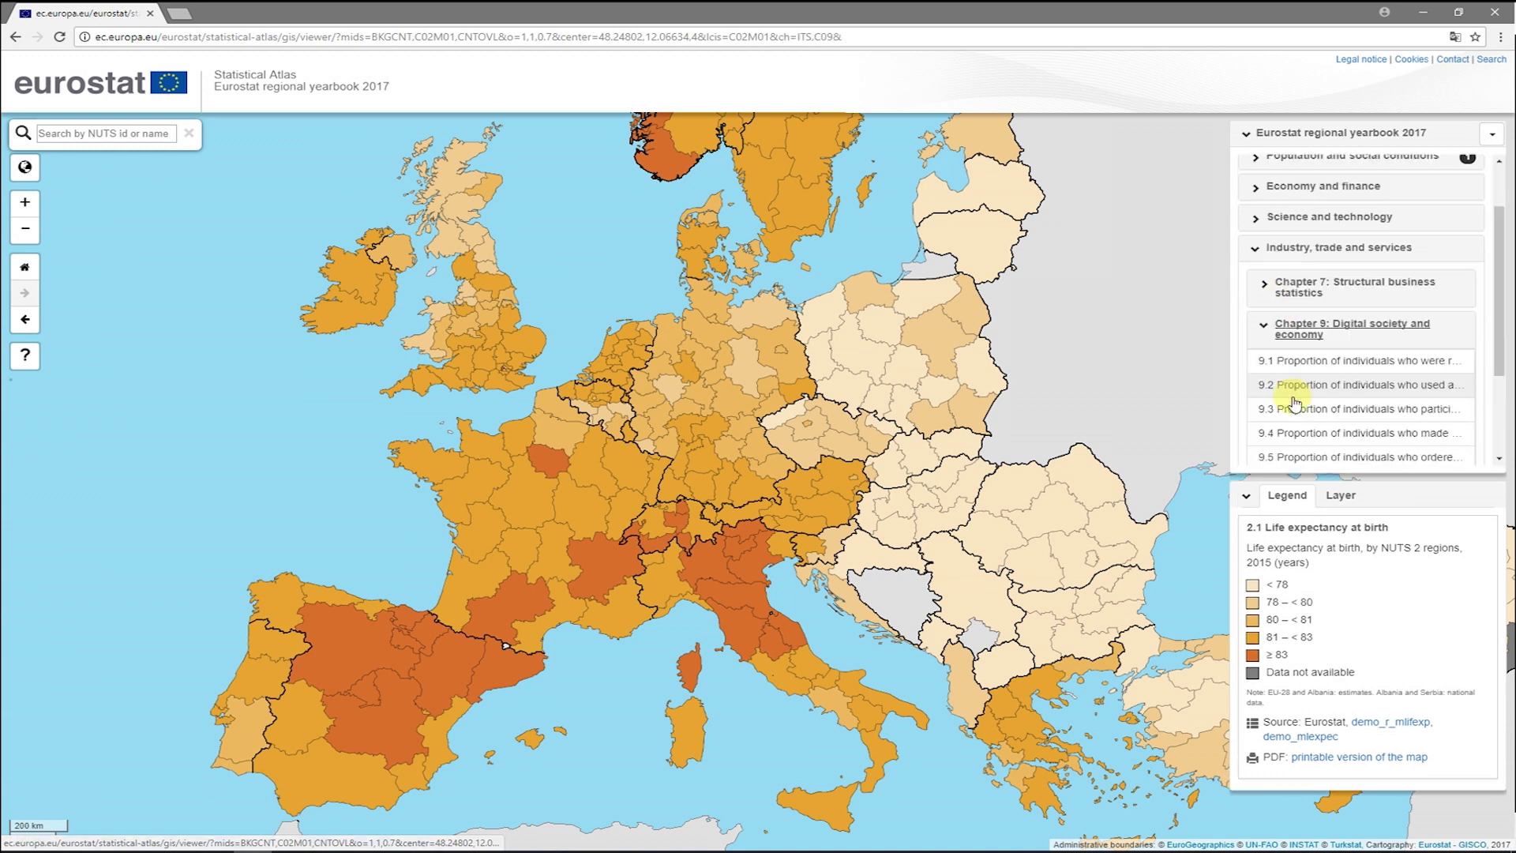
pyautogui.click(1299, 343)
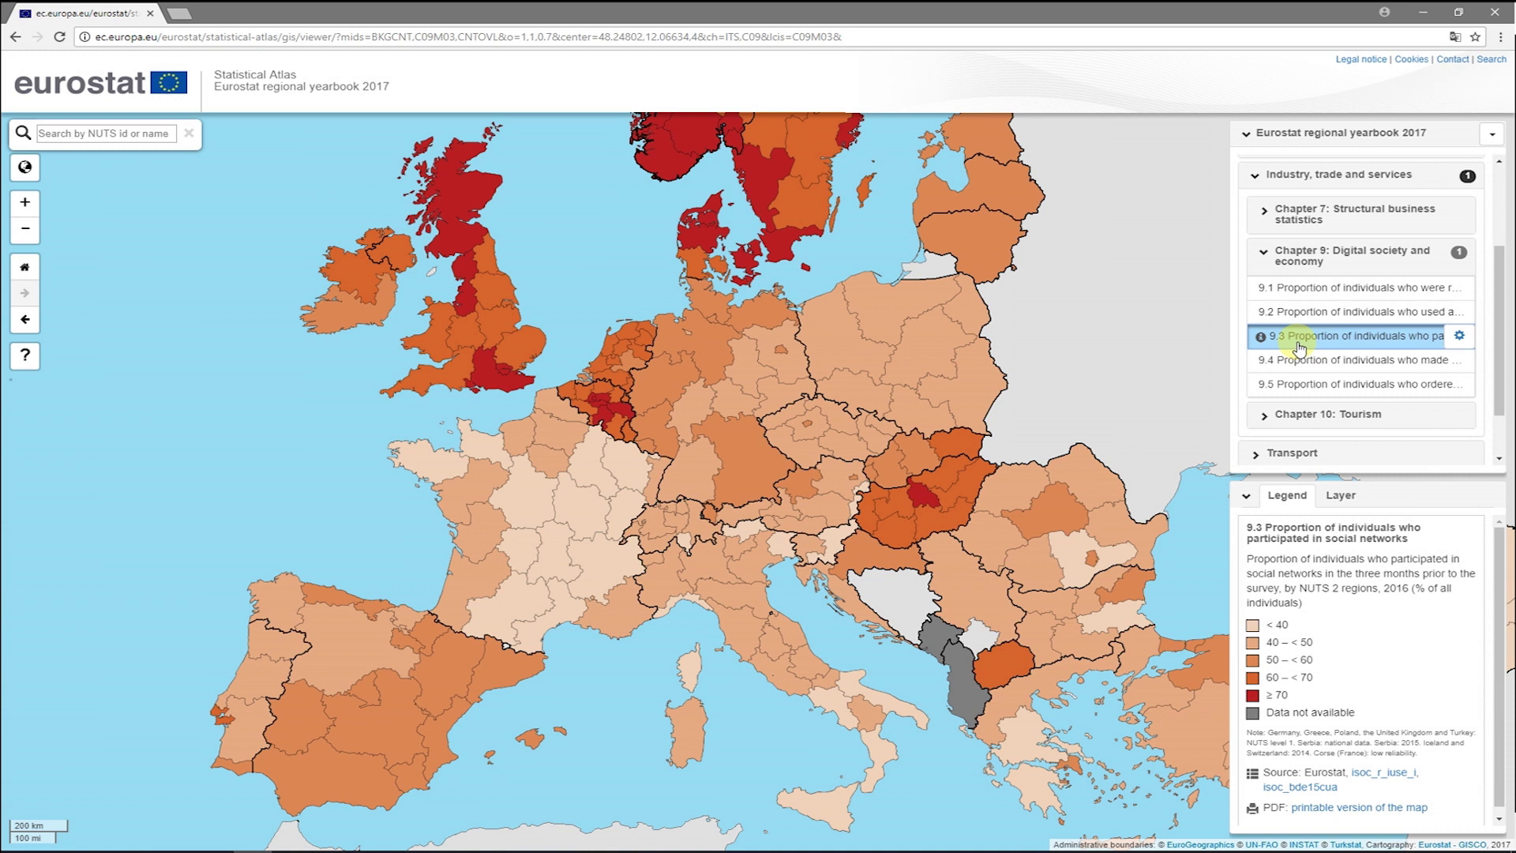
# Step: Pan the social-network map north and north-east toward Scandinavia and the Baltic area
pyautogui.moveTo(711, 366); pyautogui.dragTo(671, 557)
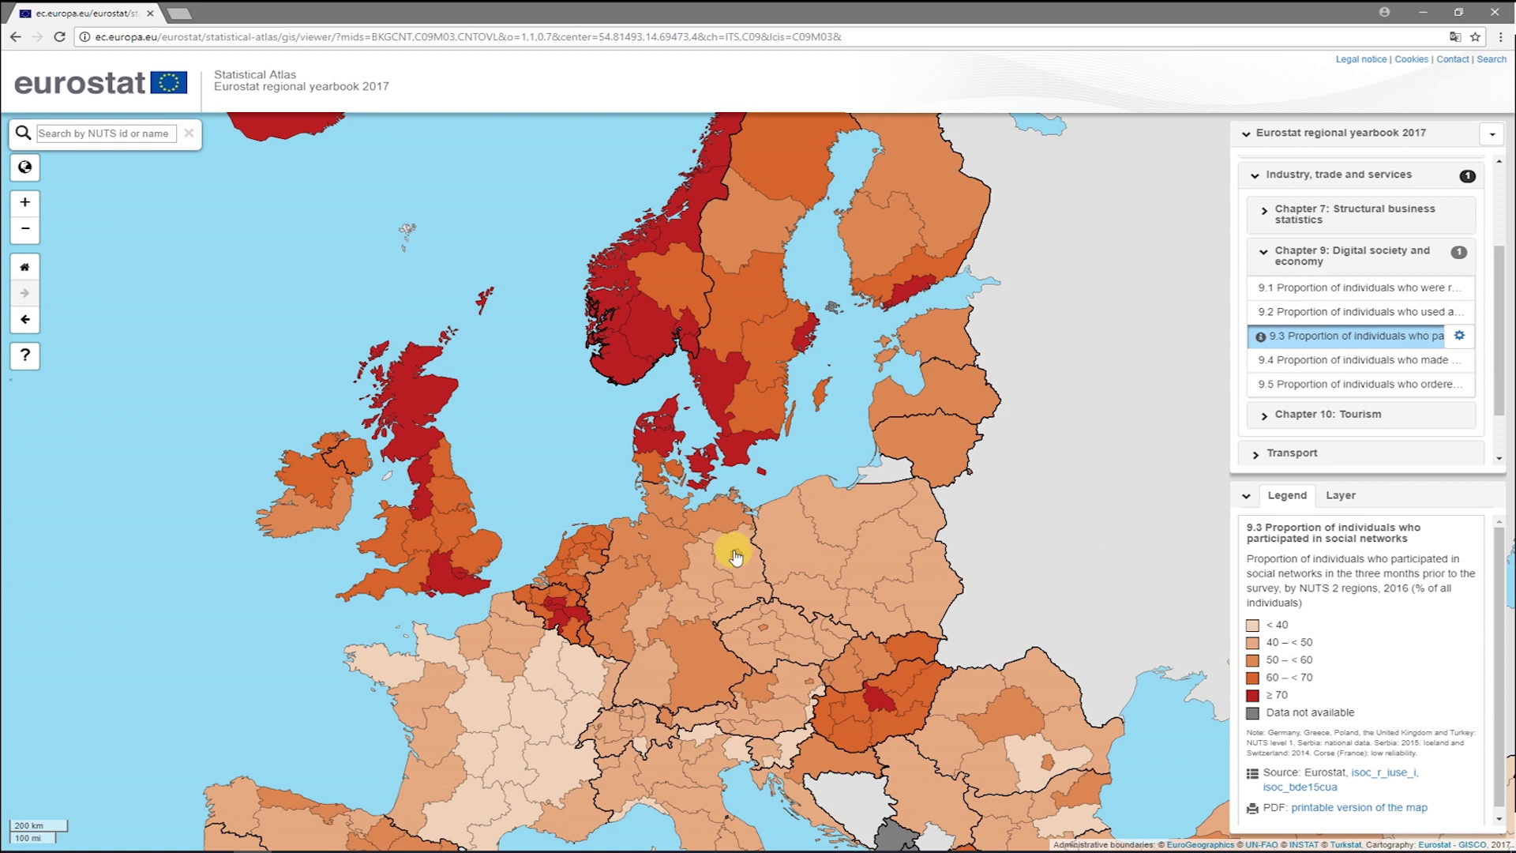
pyautogui.moveTo(739, 473); pyautogui.dragTo(708, 532)
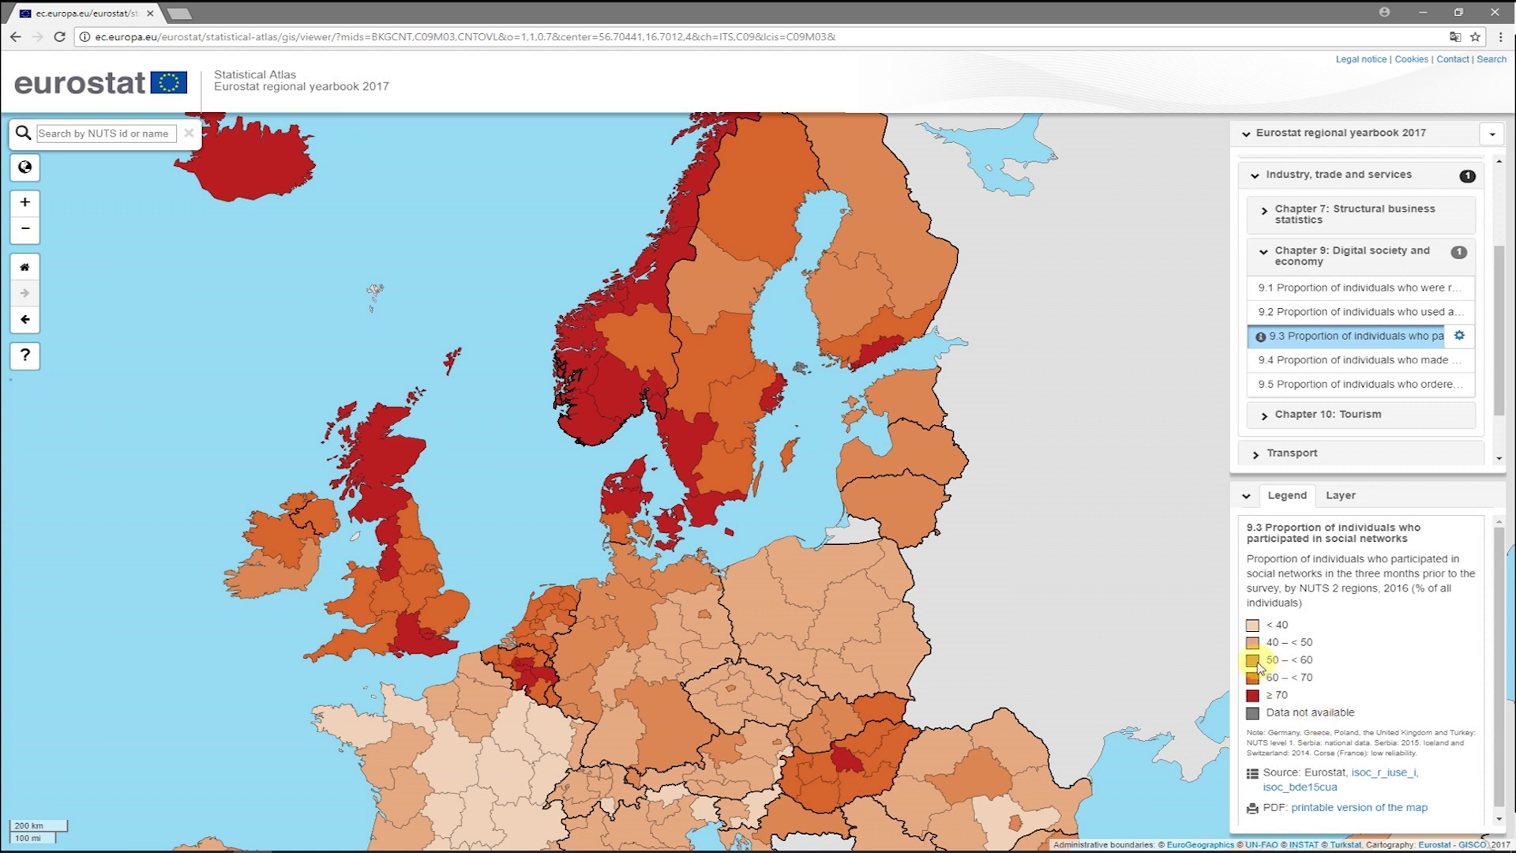
# Step: Zoom back to the earlier extent and check Prov. Namur's 71% social-network figure
pyautogui.click(25, 203)
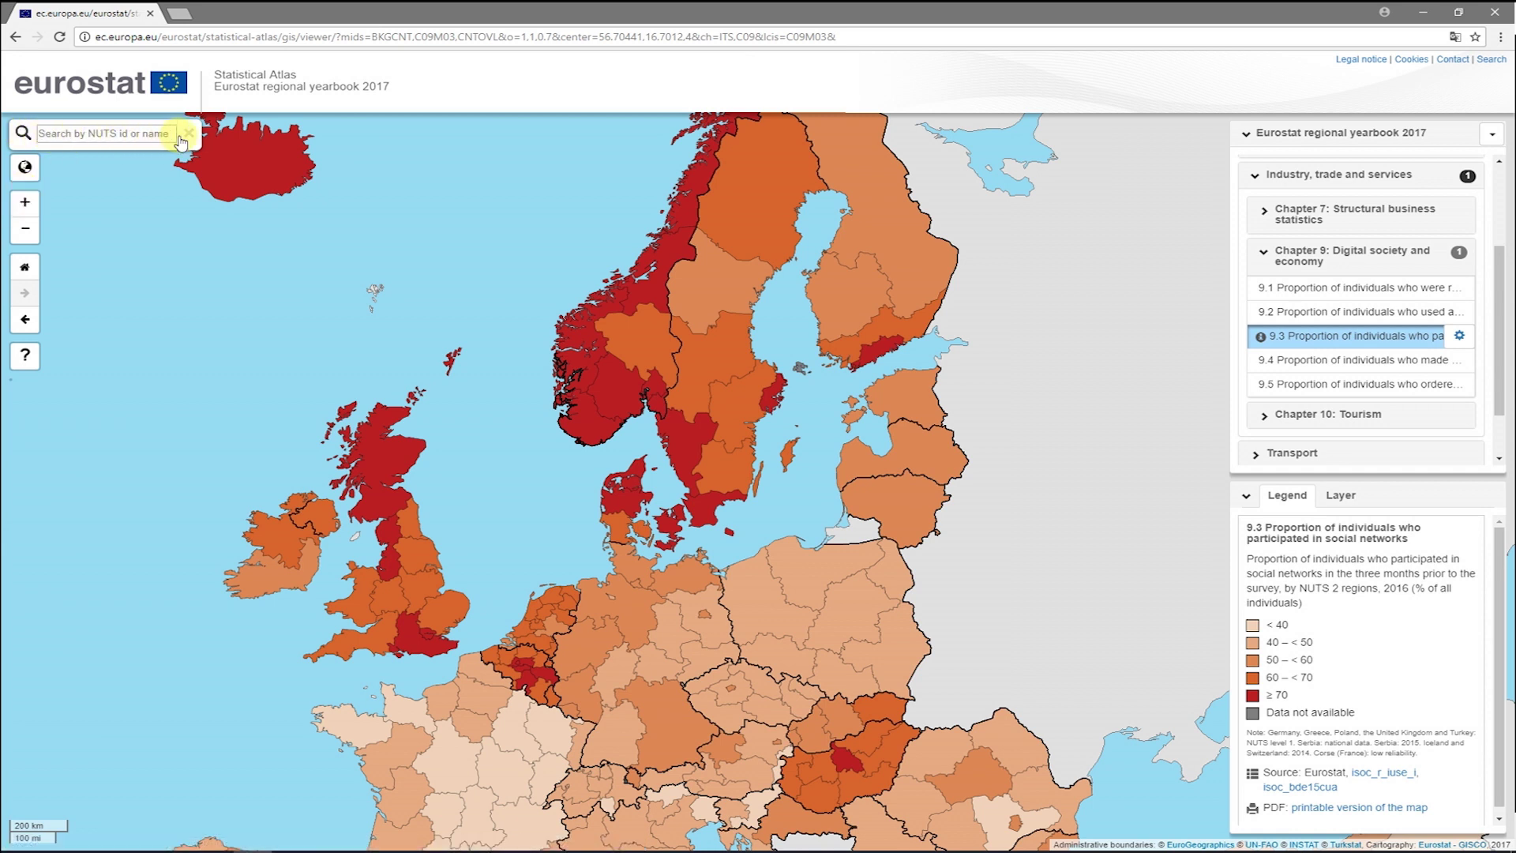
pyautogui.click(249, 188)
pyautogui.click(539, 680)
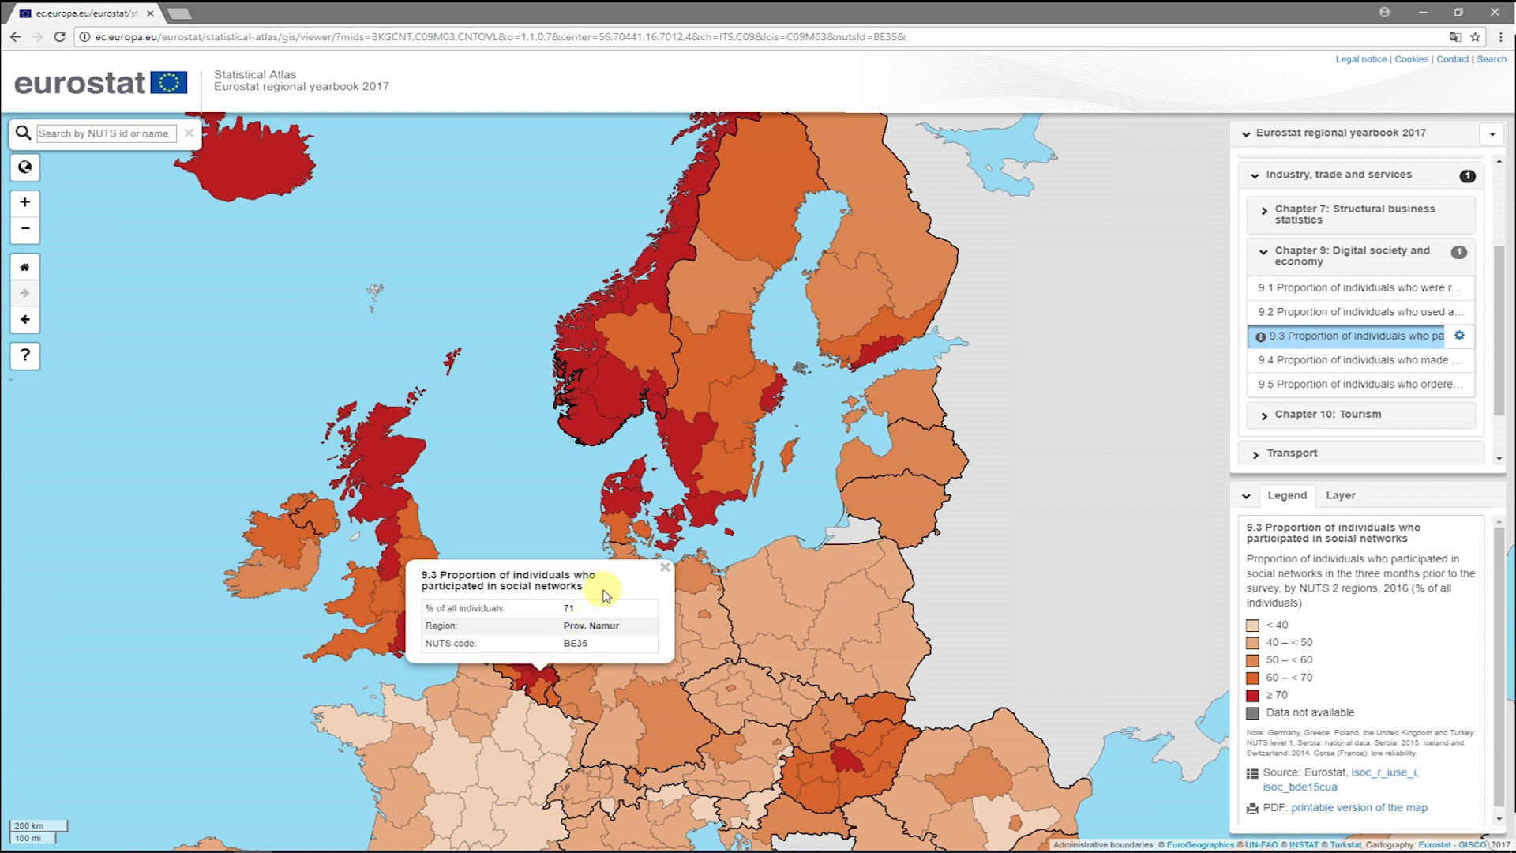
pyautogui.click(665, 567)
# Step: Change the background map to the Natural earth relief
pyautogui.scroll(3, 1295, 174)
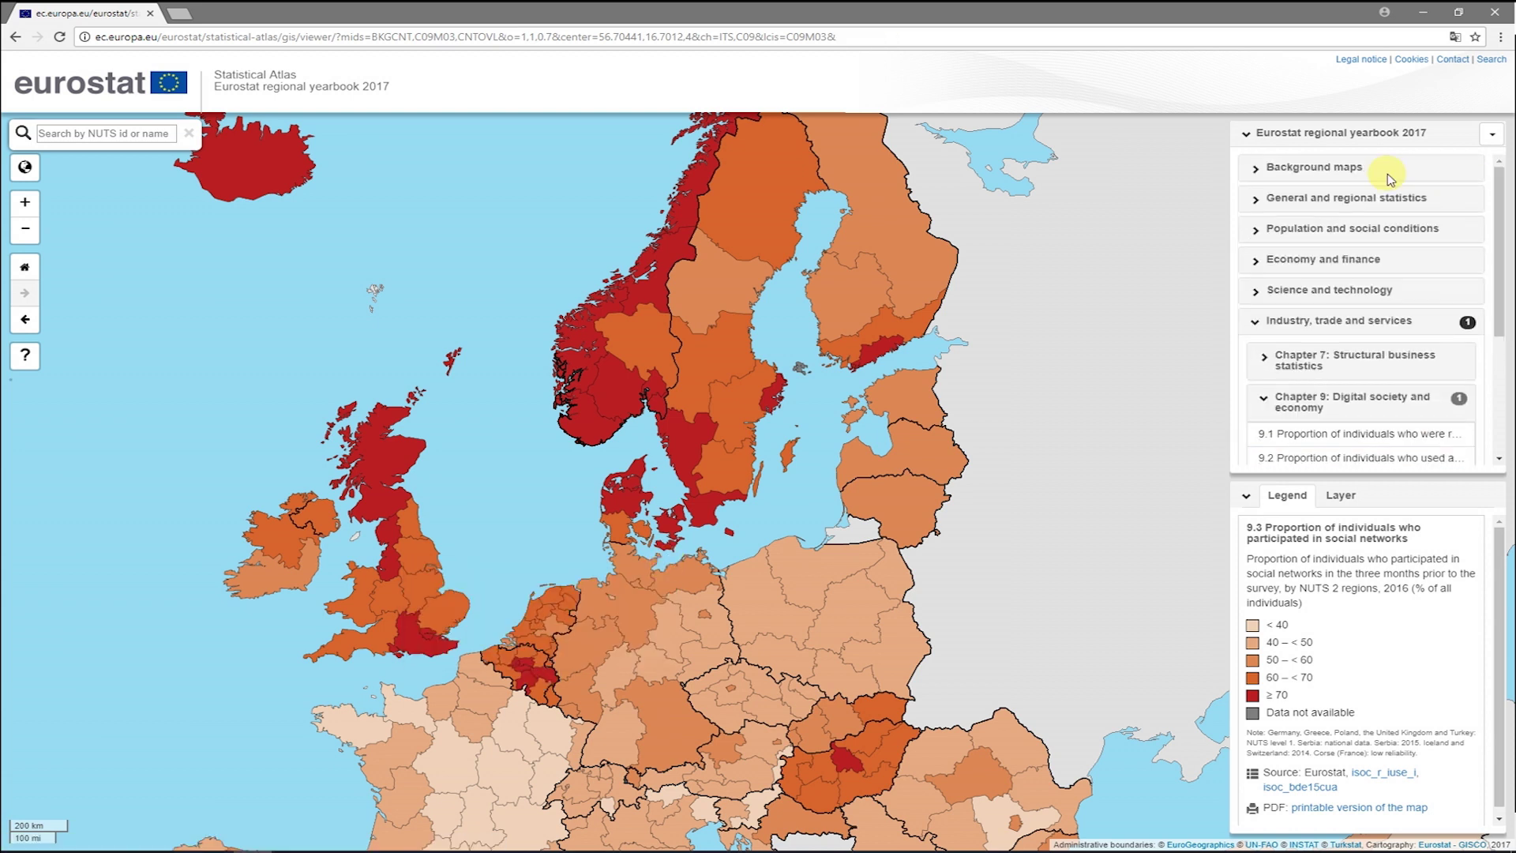
pyautogui.click(1262, 169)
pyautogui.click(1270, 291)
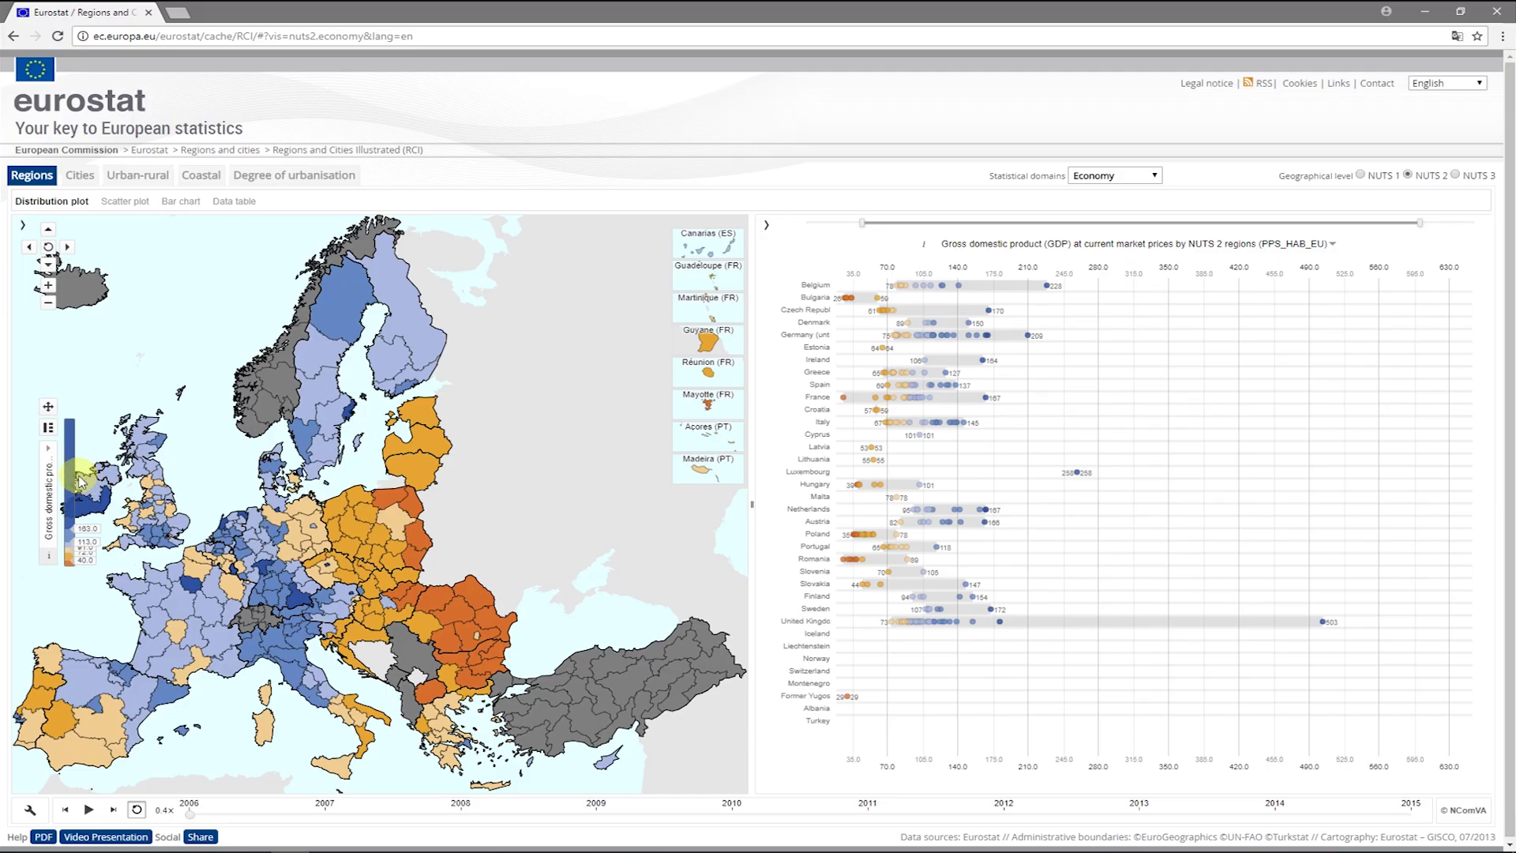
# Step: Keep GDP per inhabitant as the map indicator and run then stop the yearly animation
pyautogui.click(45, 466)
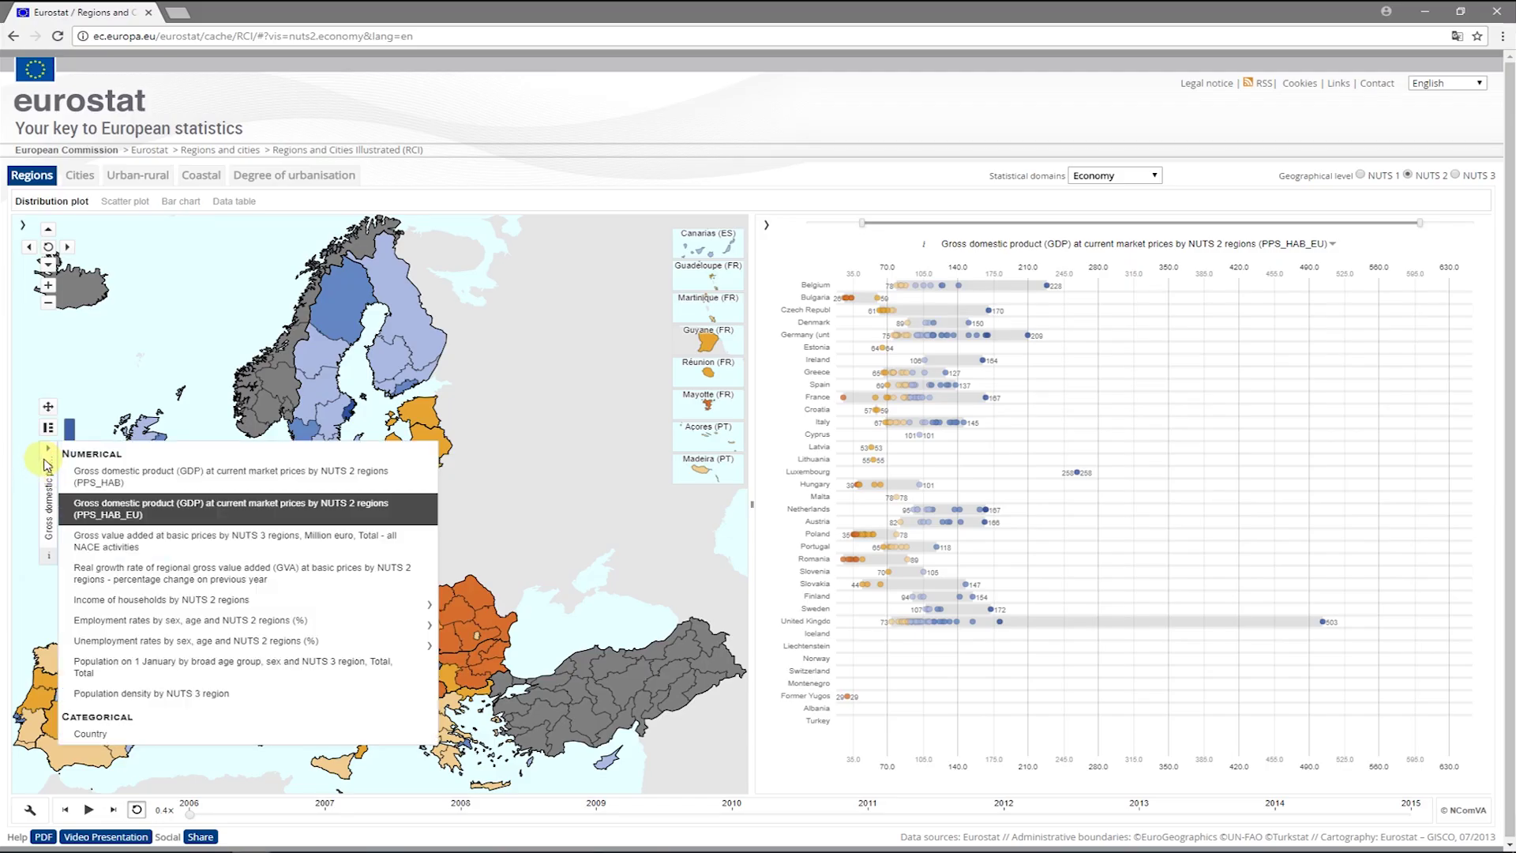
pyautogui.click(84, 512)
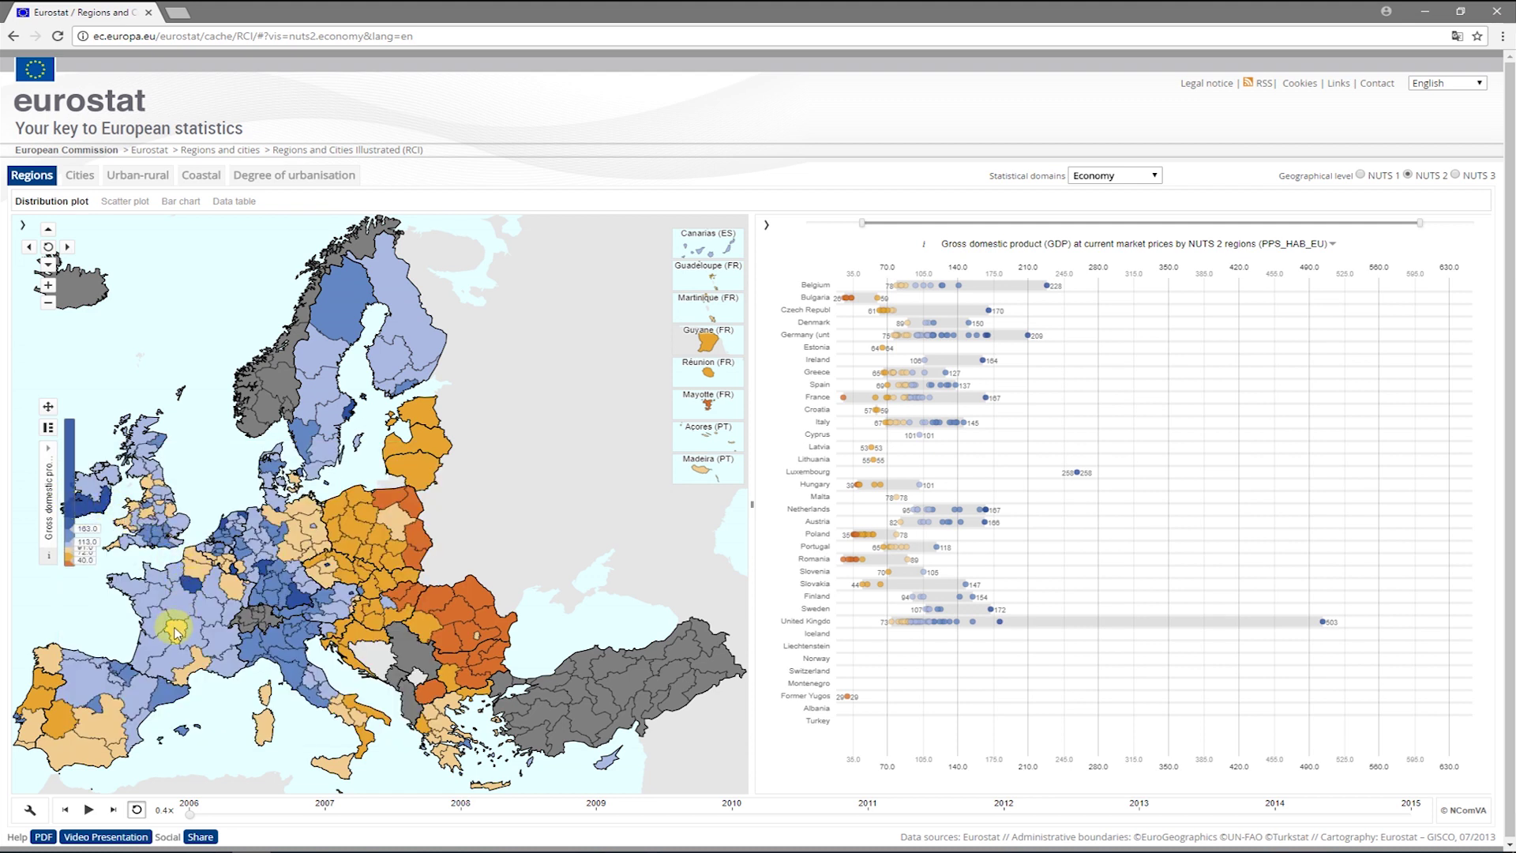
pyautogui.click(88, 810)
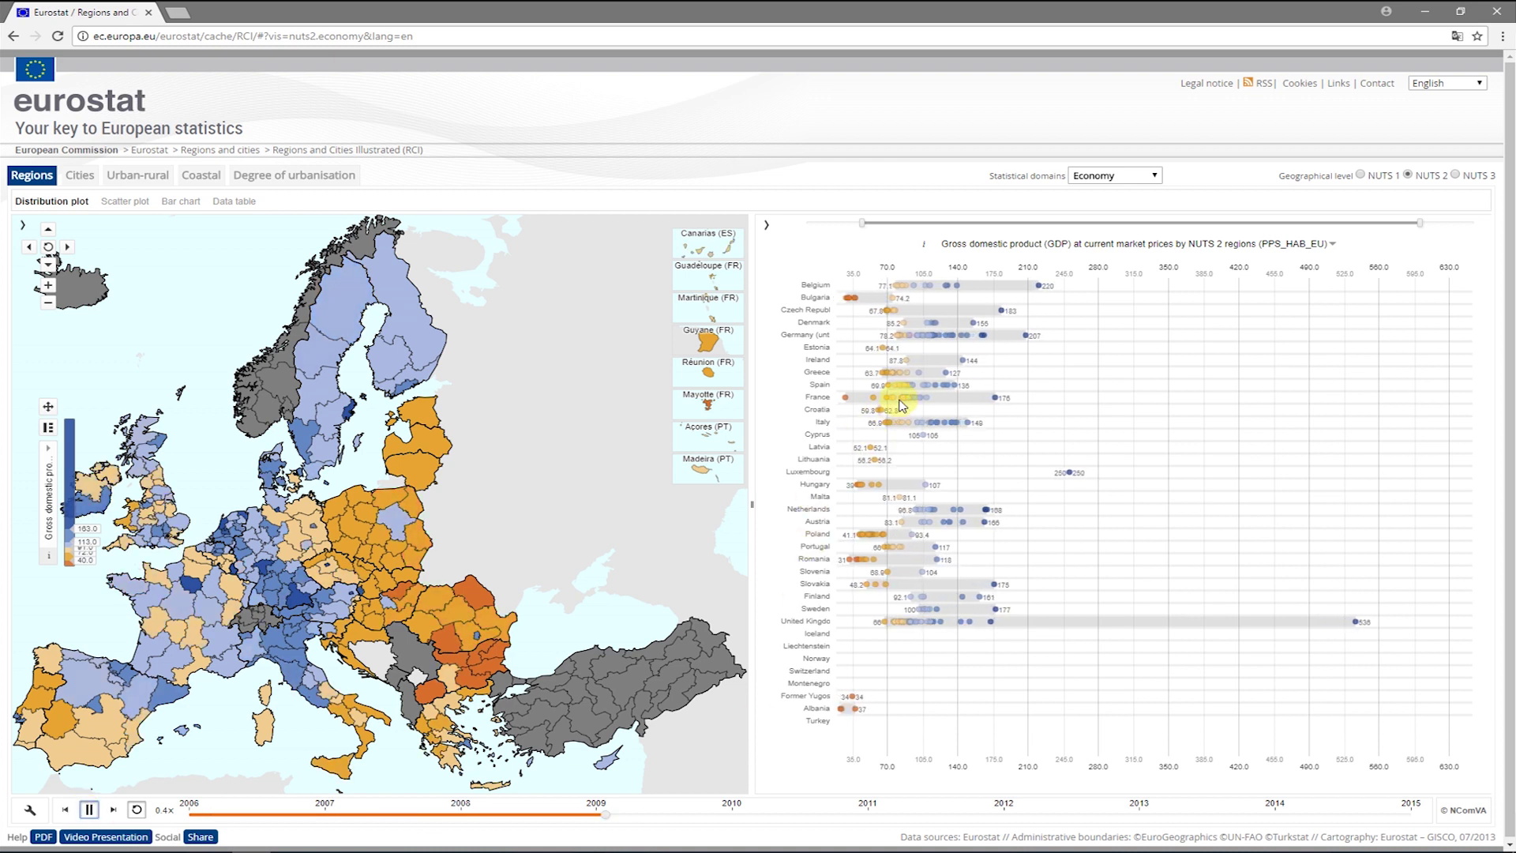
pyautogui.moveTo(902, 403)
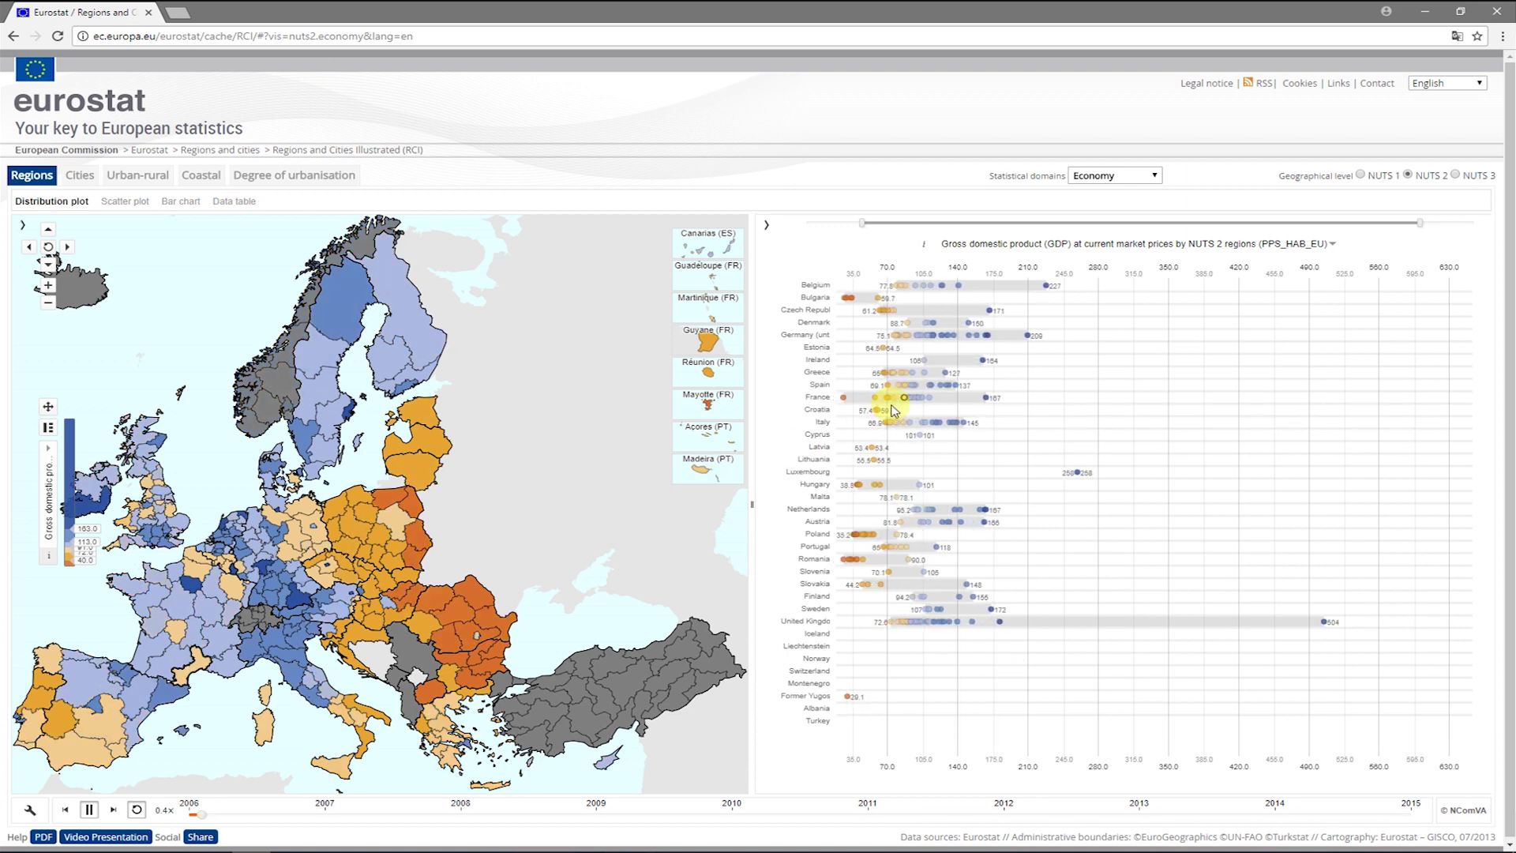
pyautogui.click(278, 612)
# Step: Pan the map to the UK, Ireland, France and Iberia and show the scatter plot
pyautogui.moveTo(278, 612); pyautogui.dragTo(319, 491)
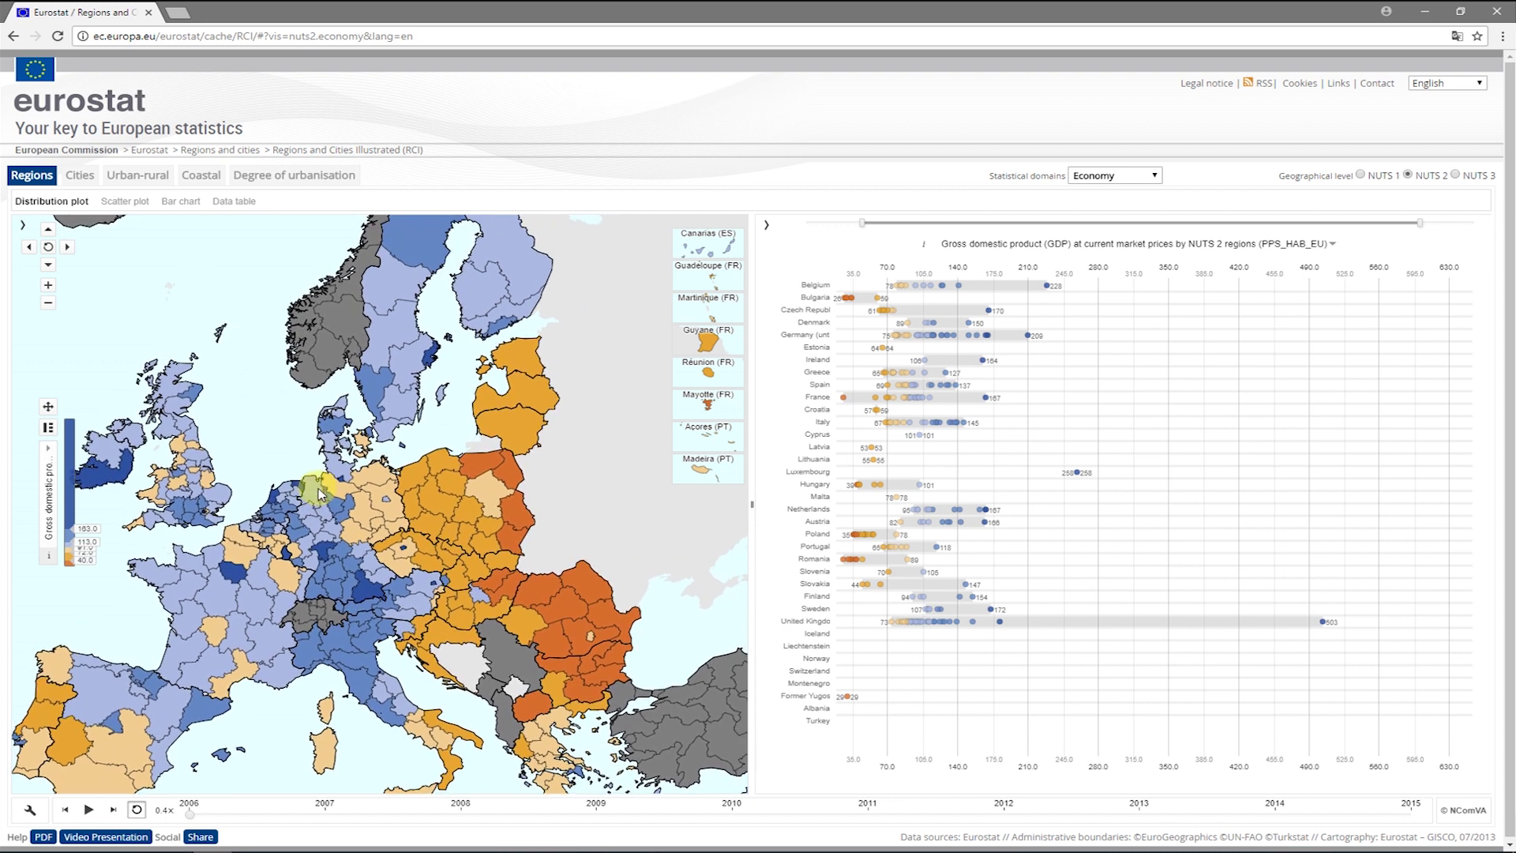
pyautogui.scroll(2, 282, 530)
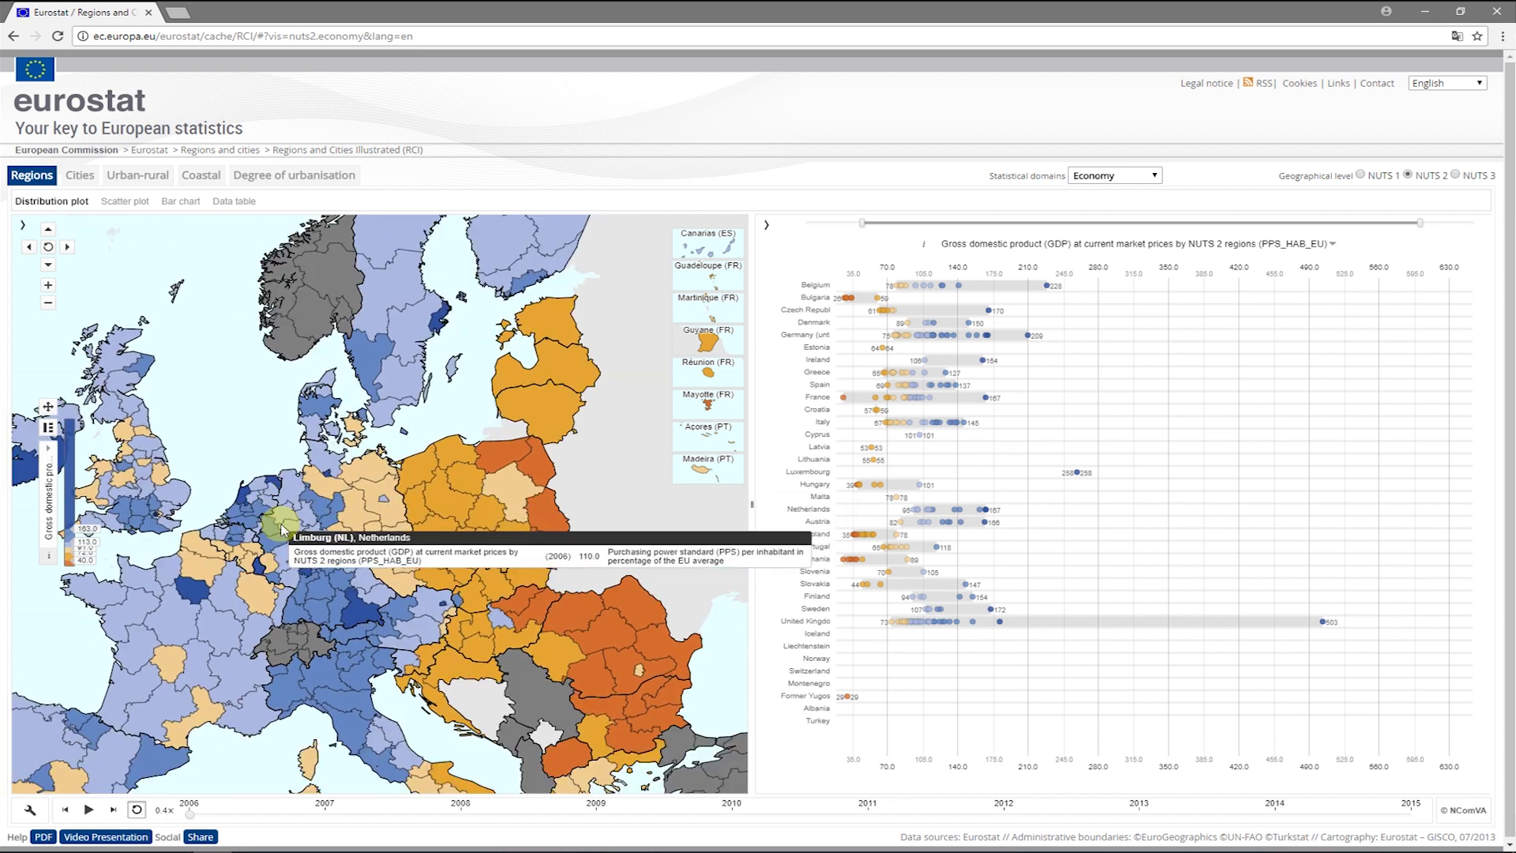
pyautogui.moveTo(286, 530); pyautogui.dragTo(355, 527)
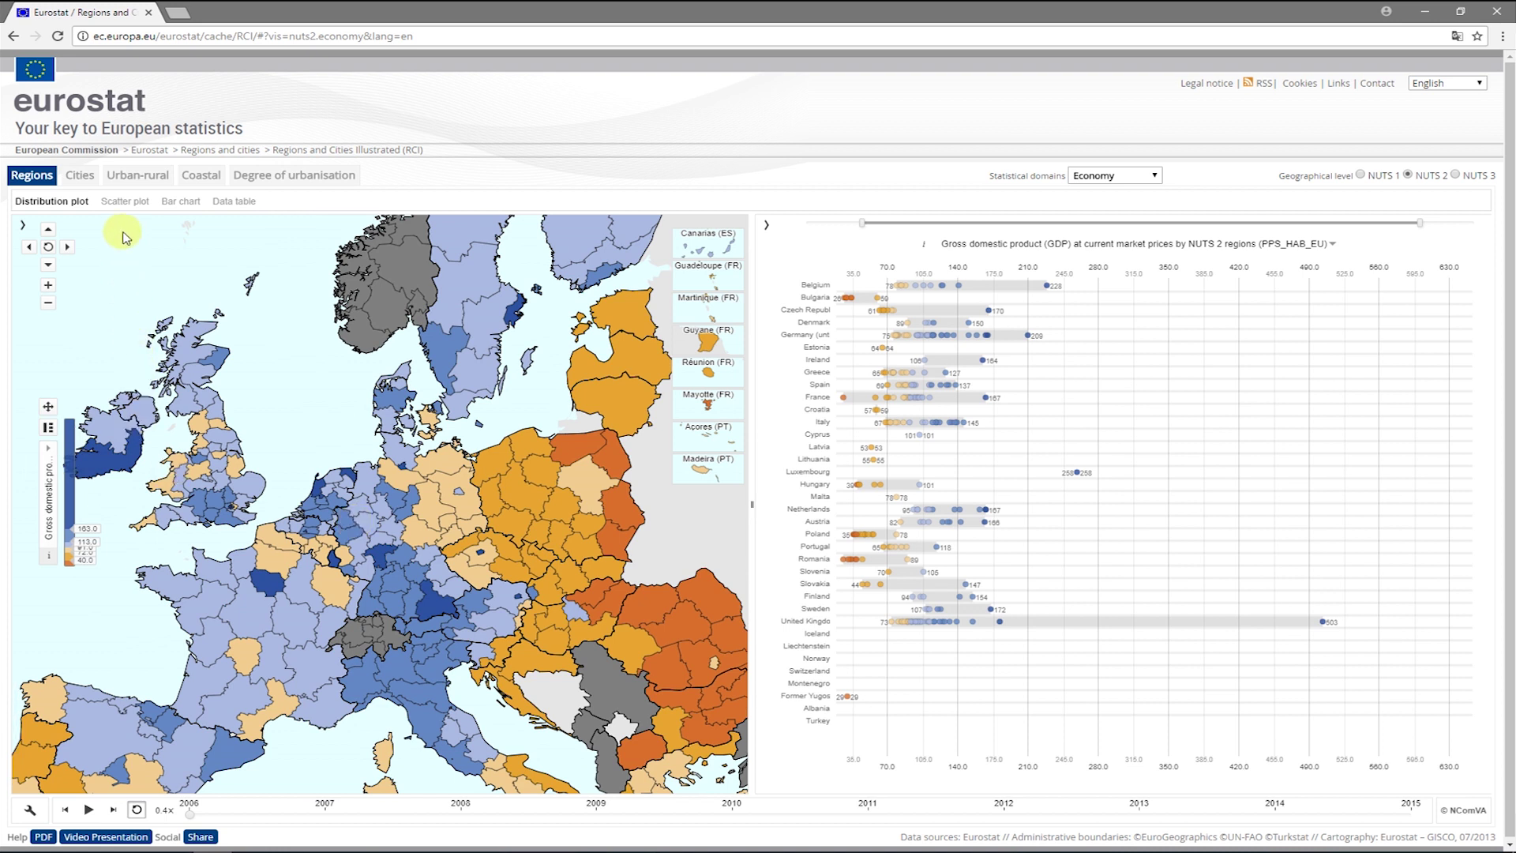
pyautogui.click(126, 202)
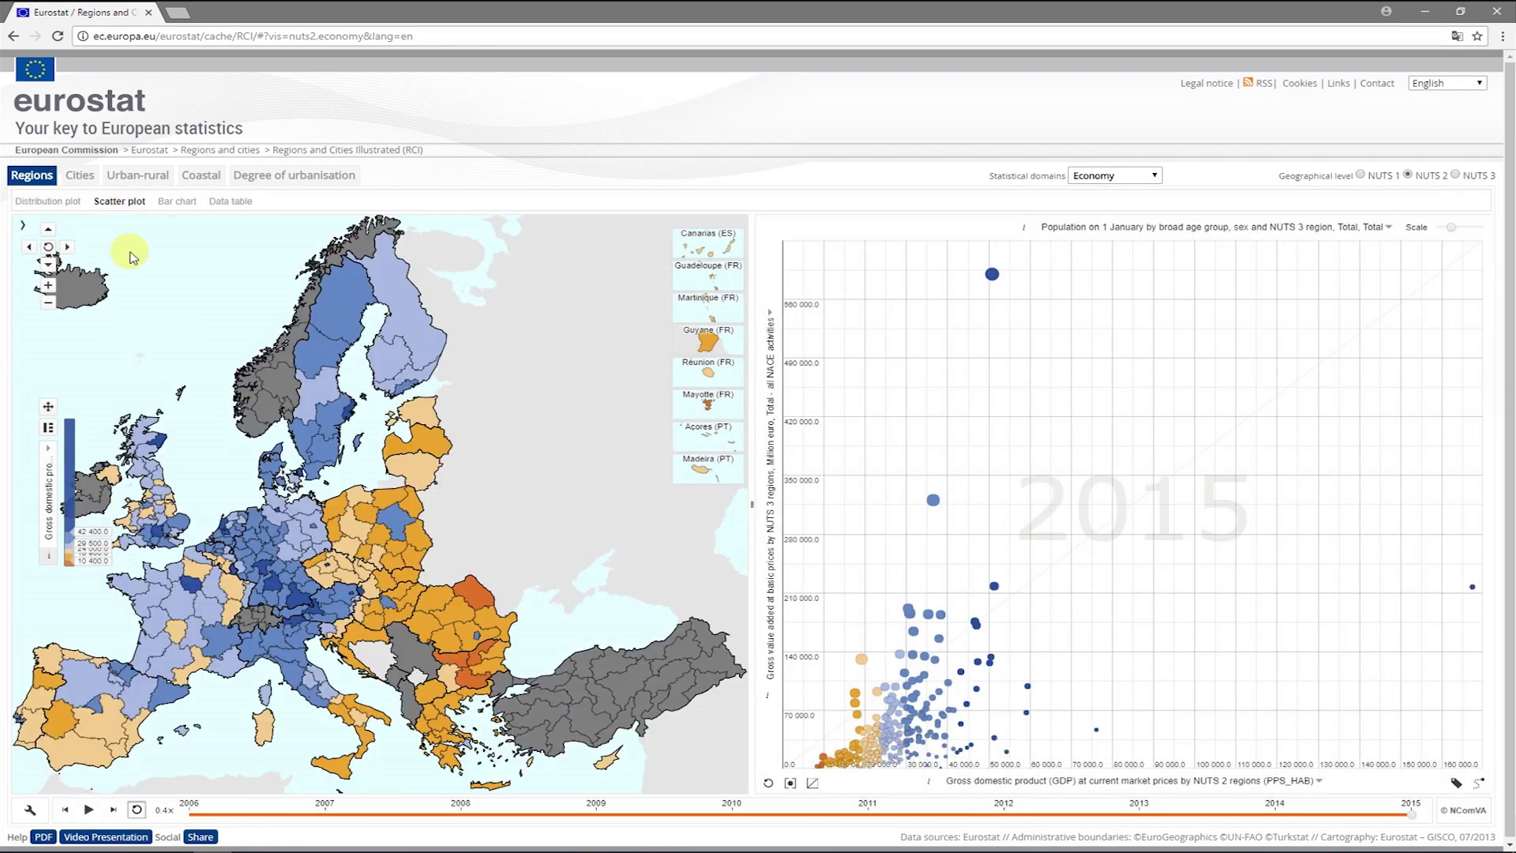
# Step: Colour by GDP per inhabitant (PPS_HAB_EU) and plot employment rate 20–64 on the y-axis
pyautogui.click(54, 503)
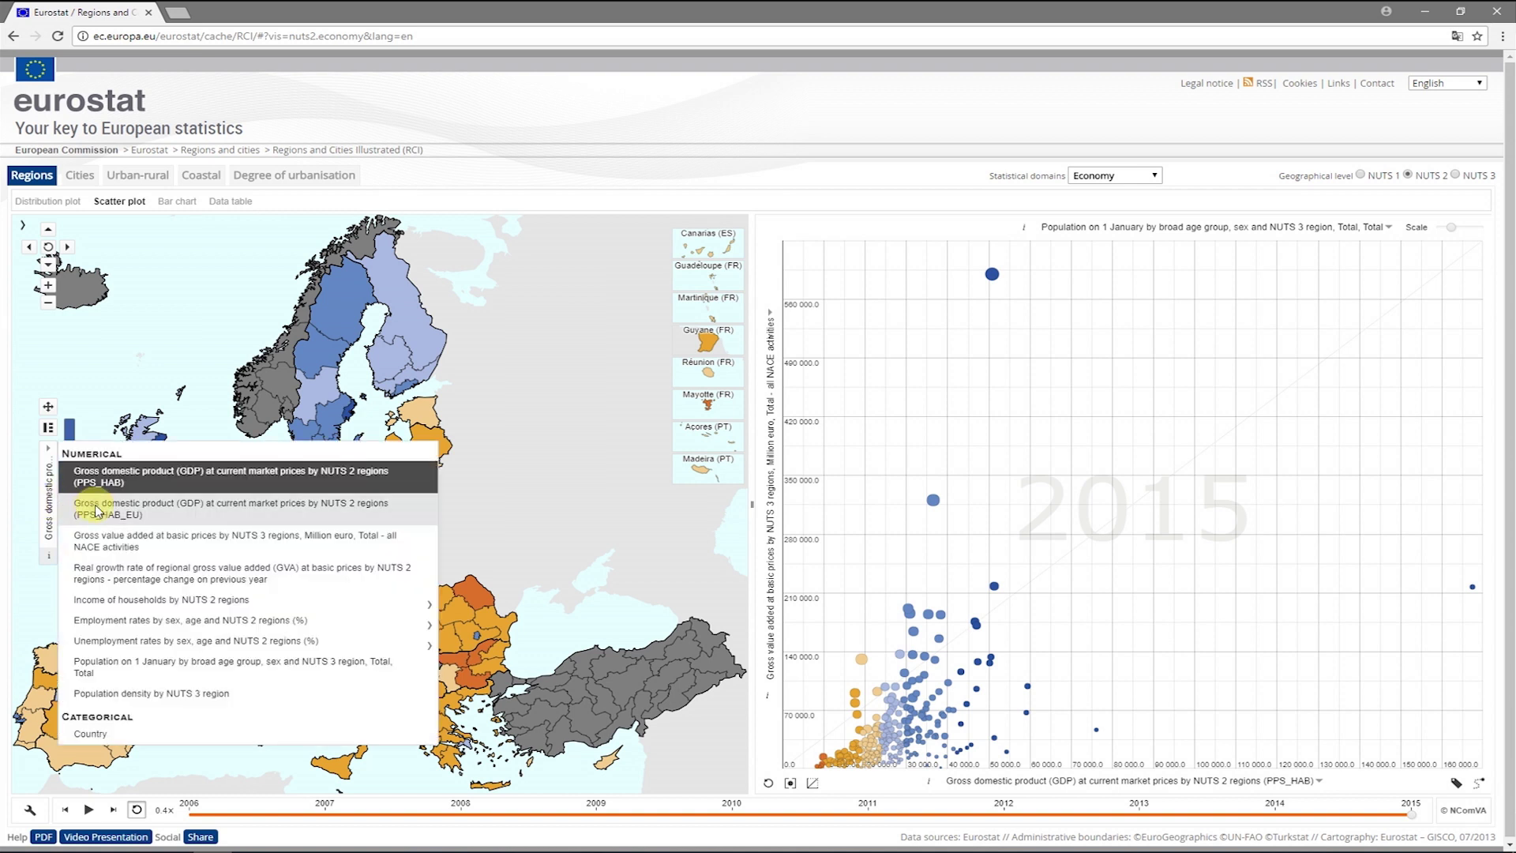
pyautogui.click(55, 509)
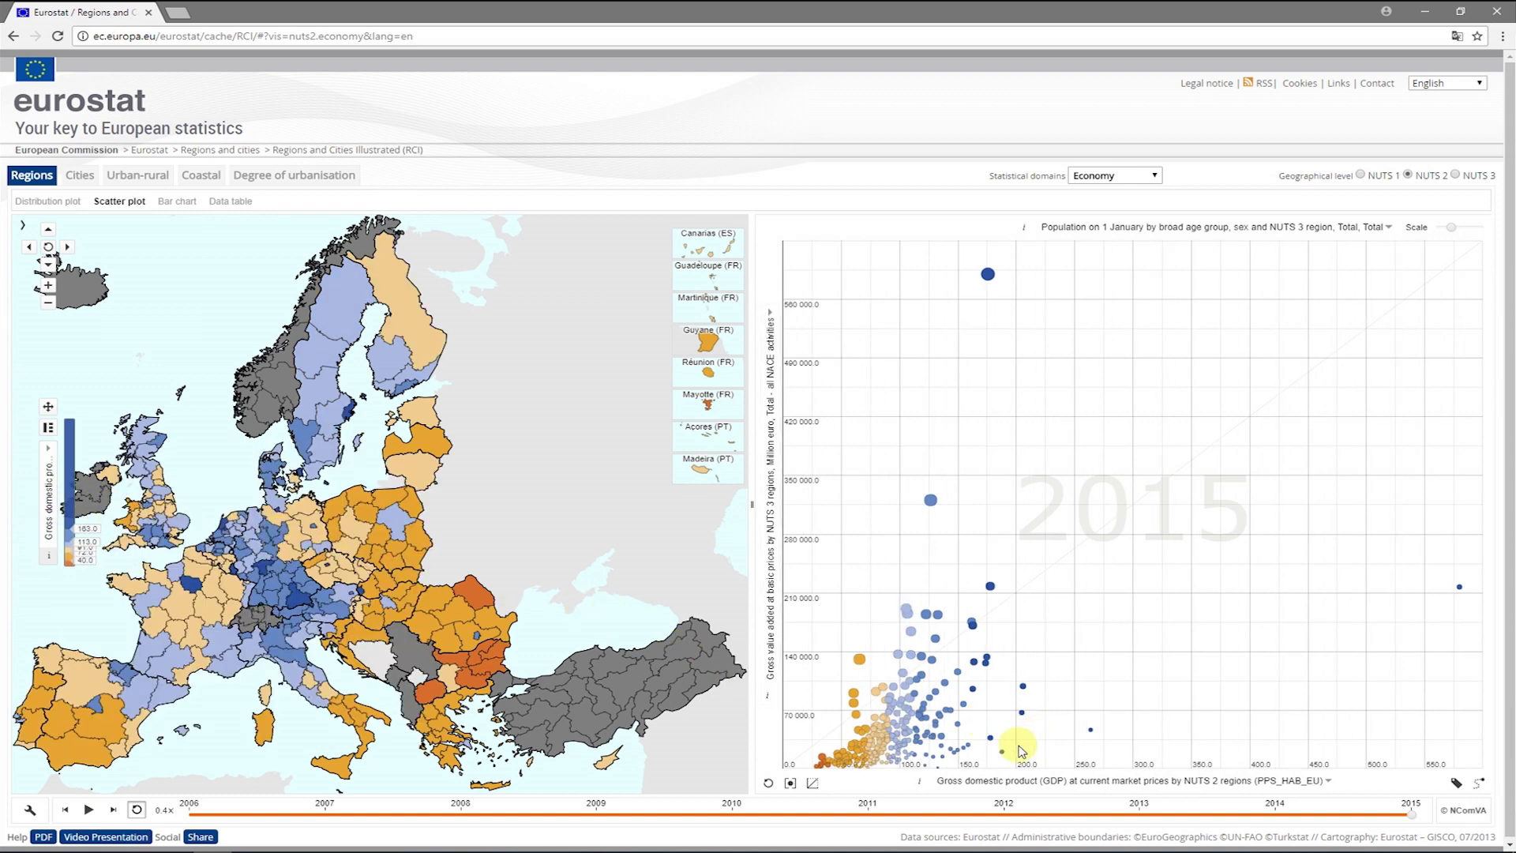
pyautogui.click(1070, 781)
pyautogui.click(1072, 781)
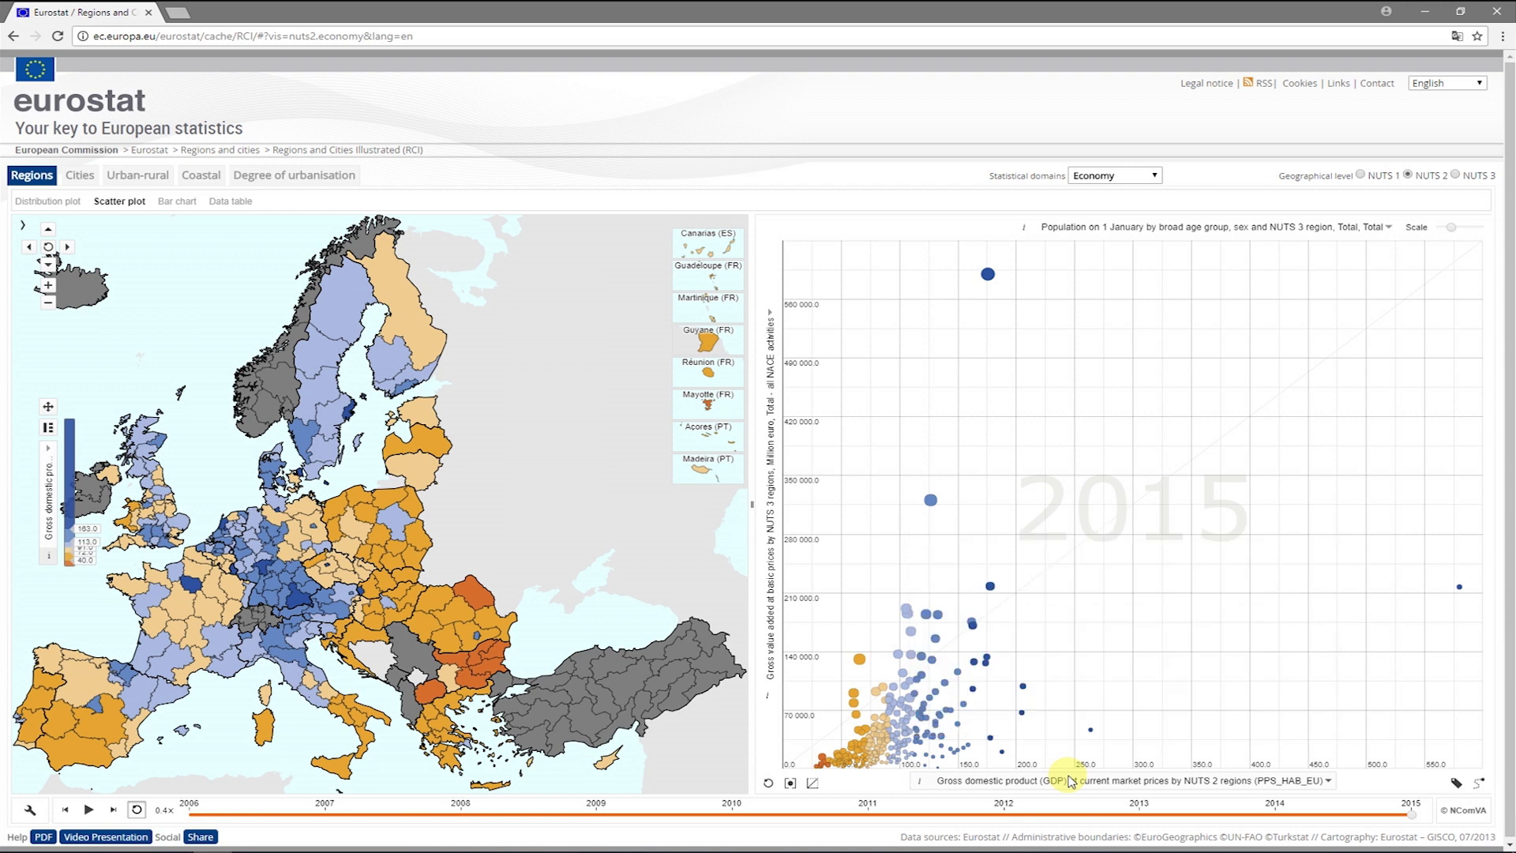
pyautogui.click(774, 681)
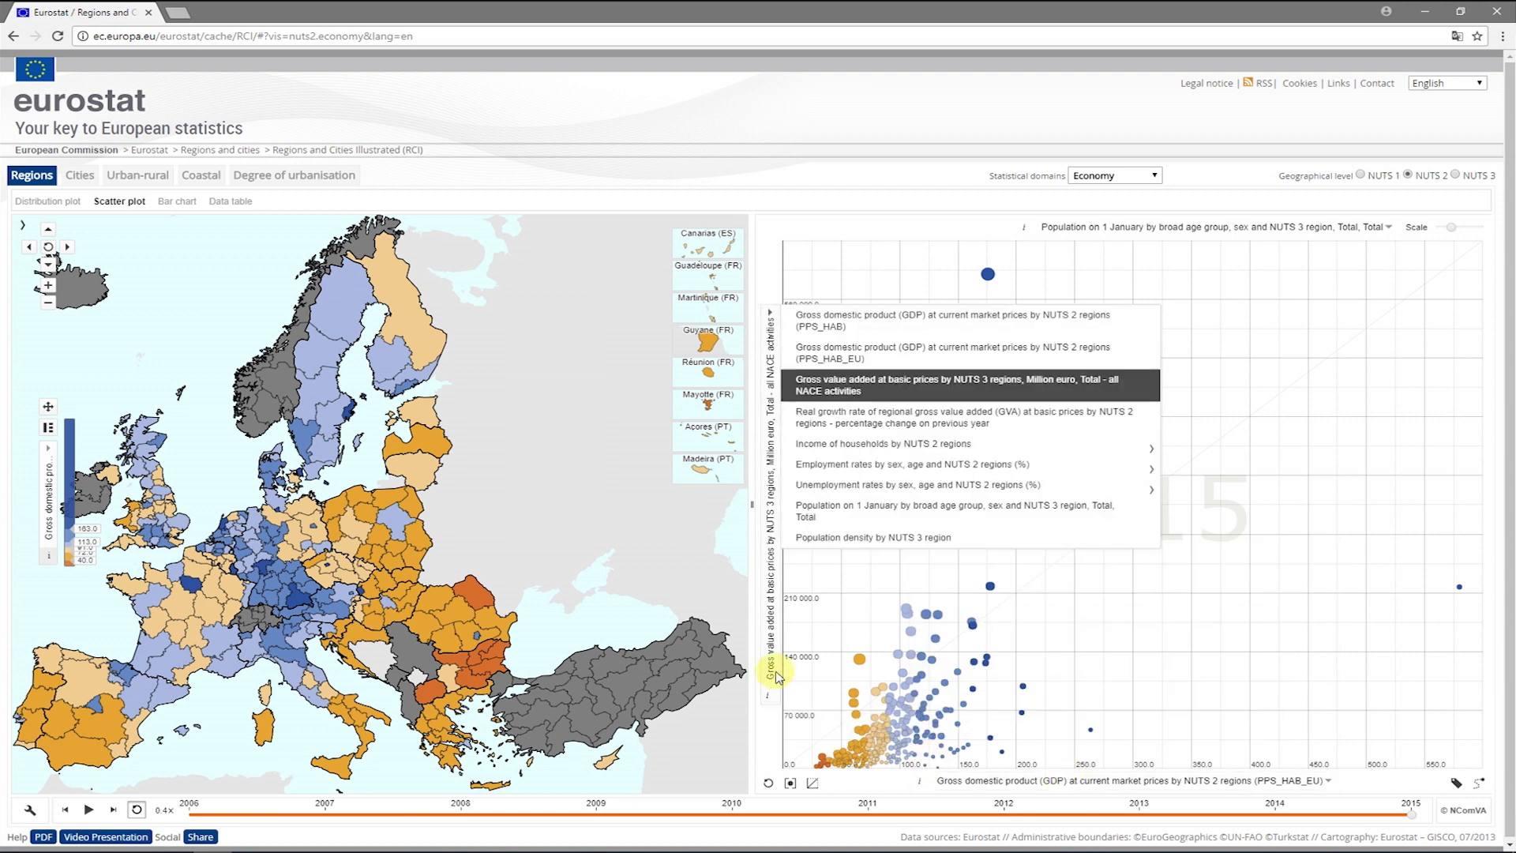
pyautogui.click(818, 466)
pyautogui.click(817, 554)
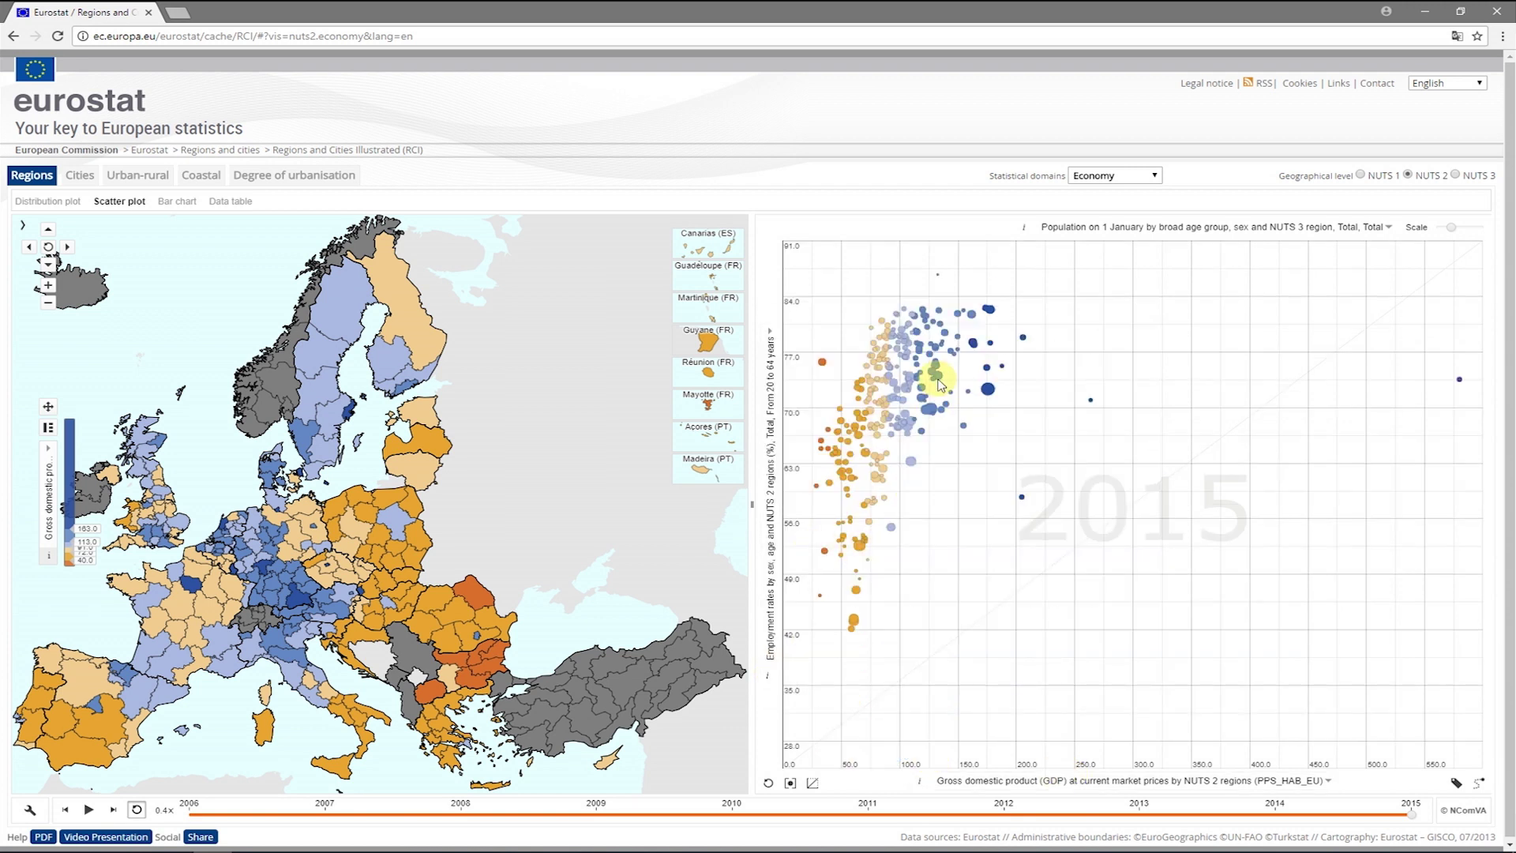
pyautogui.scroll(3, 359, 571)
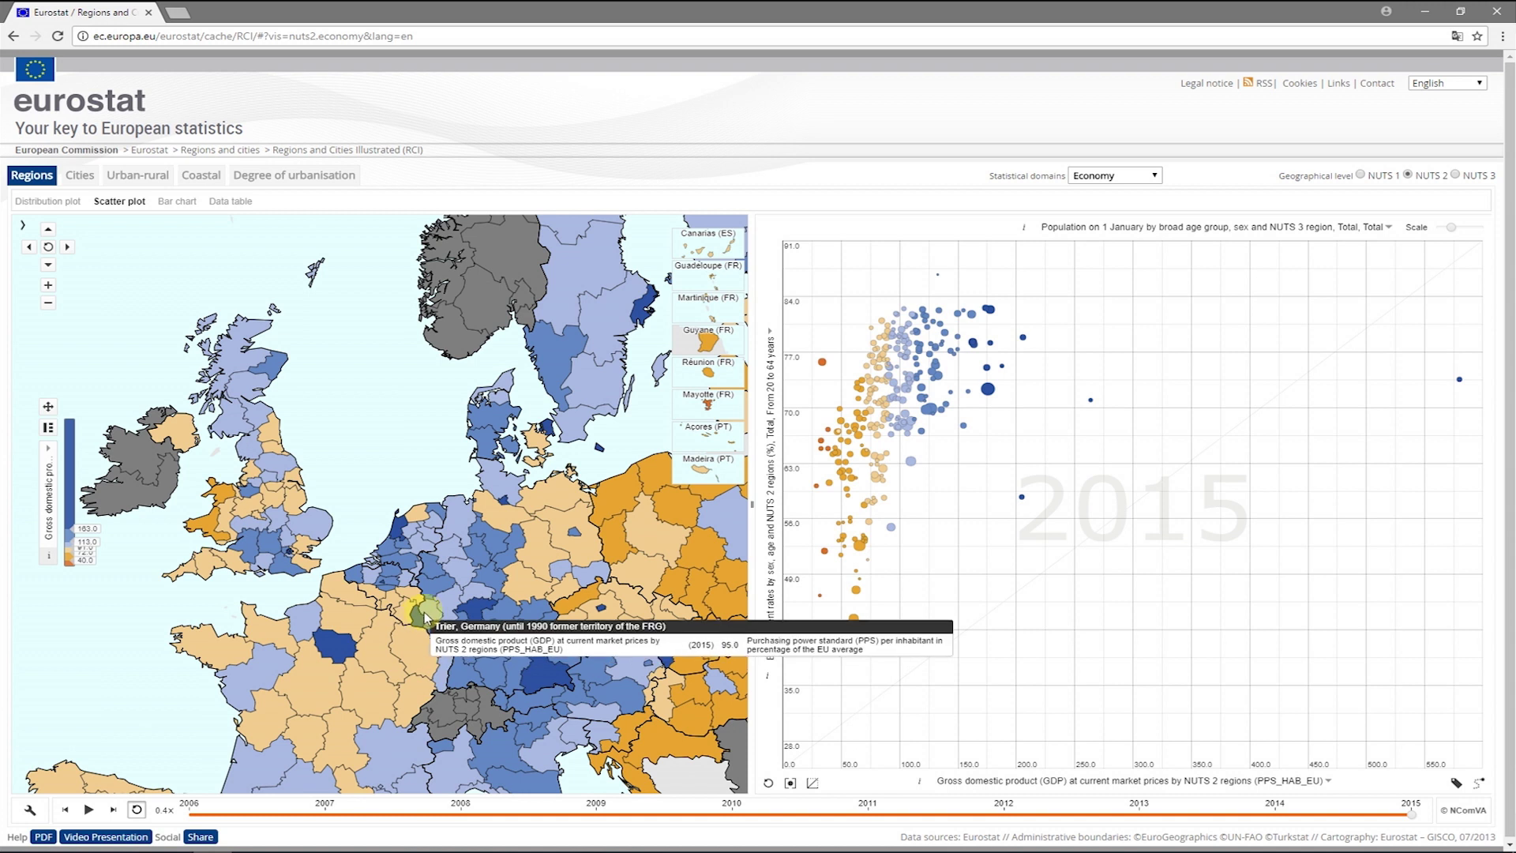
# Step: Animate the plot through the years from 2006, then view the regional GDP as a bar chart
pyautogui.moveTo(381, 629)
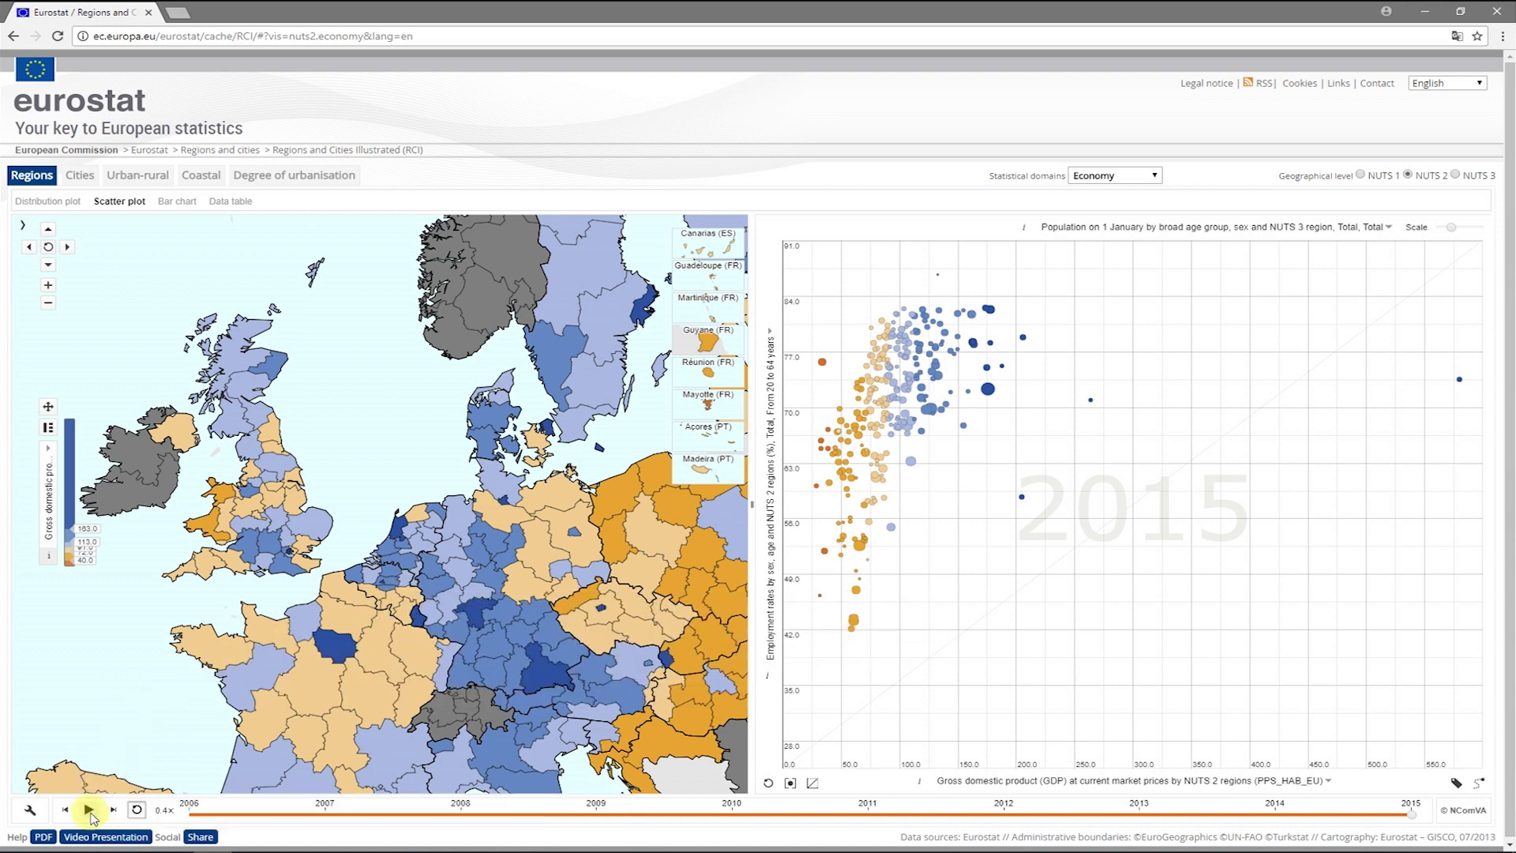
pyautogui.click(89, 809)
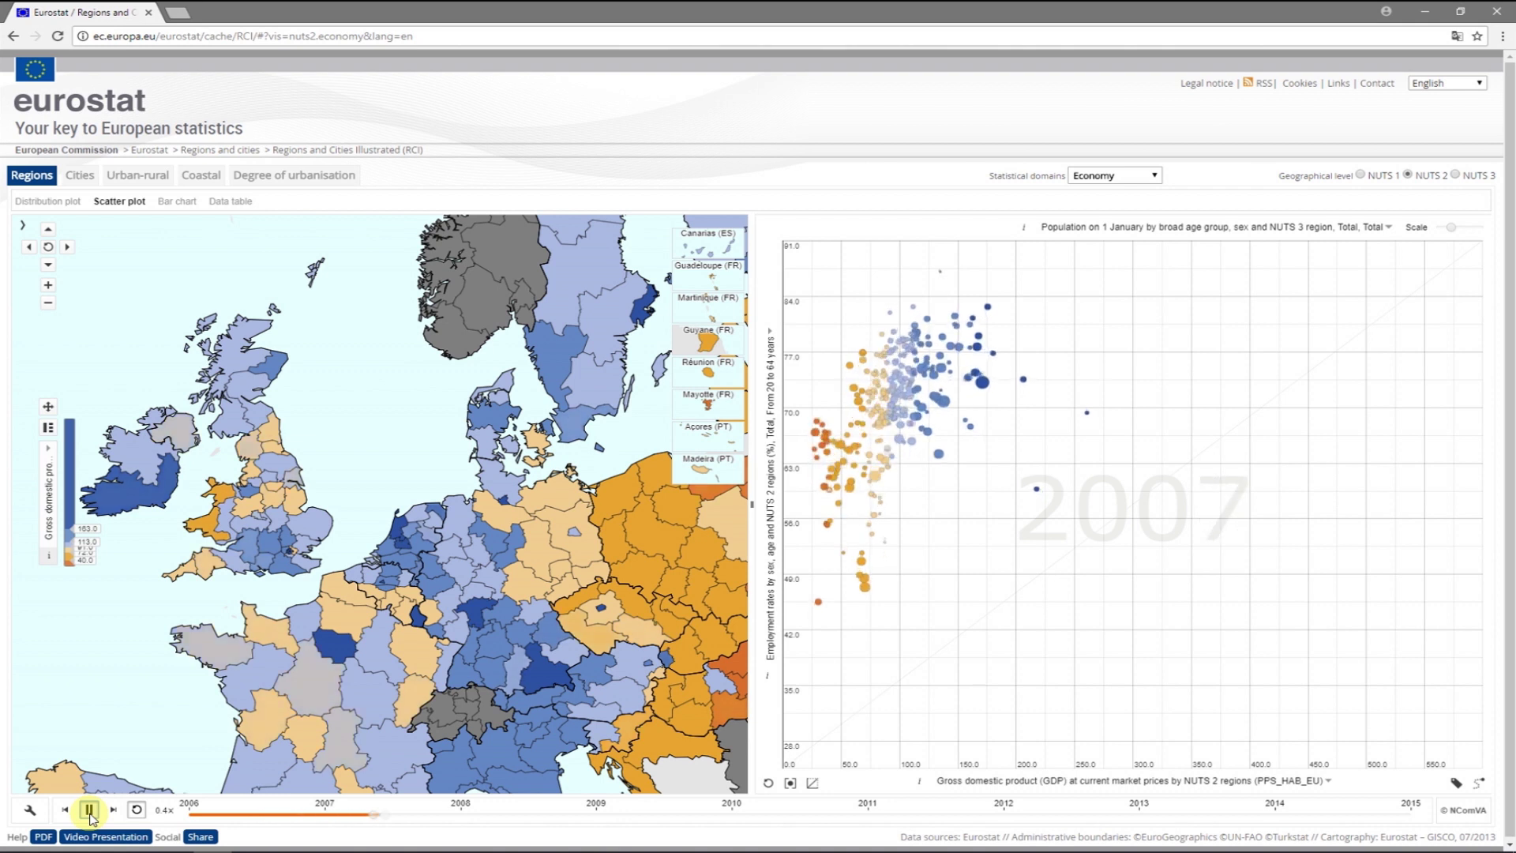
pyautogui.click(184, 203)
pyautogui.moveTo(763, 286); pyautogui.dragTo(763, 711)
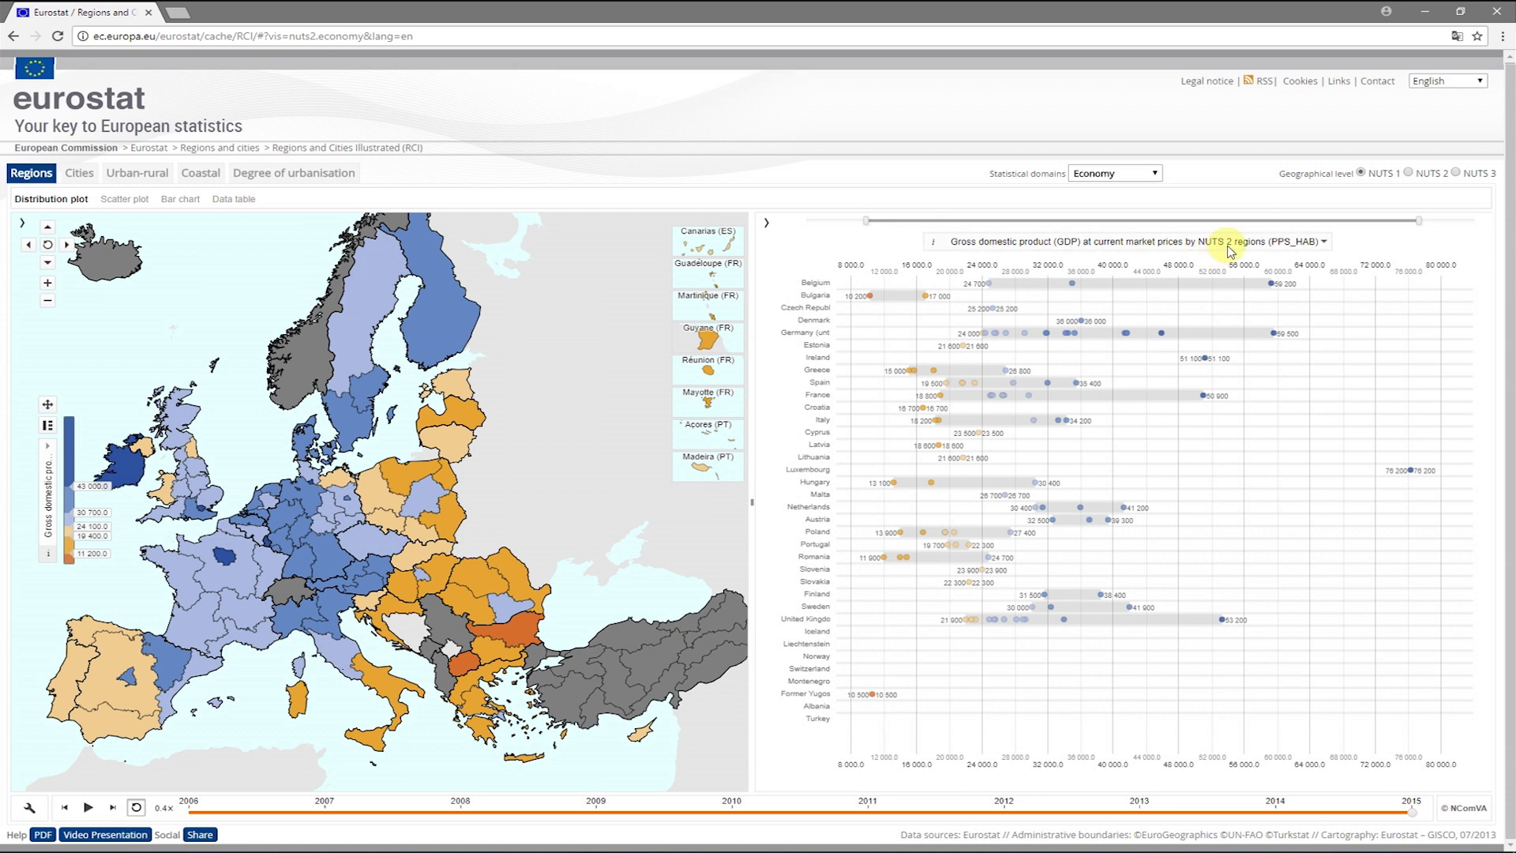
# Step: Show NUTS 2 then NUTS 3 regions, then browse the Cities and Degree of urbanisation statistics
pyautogui.click(1410, 174)
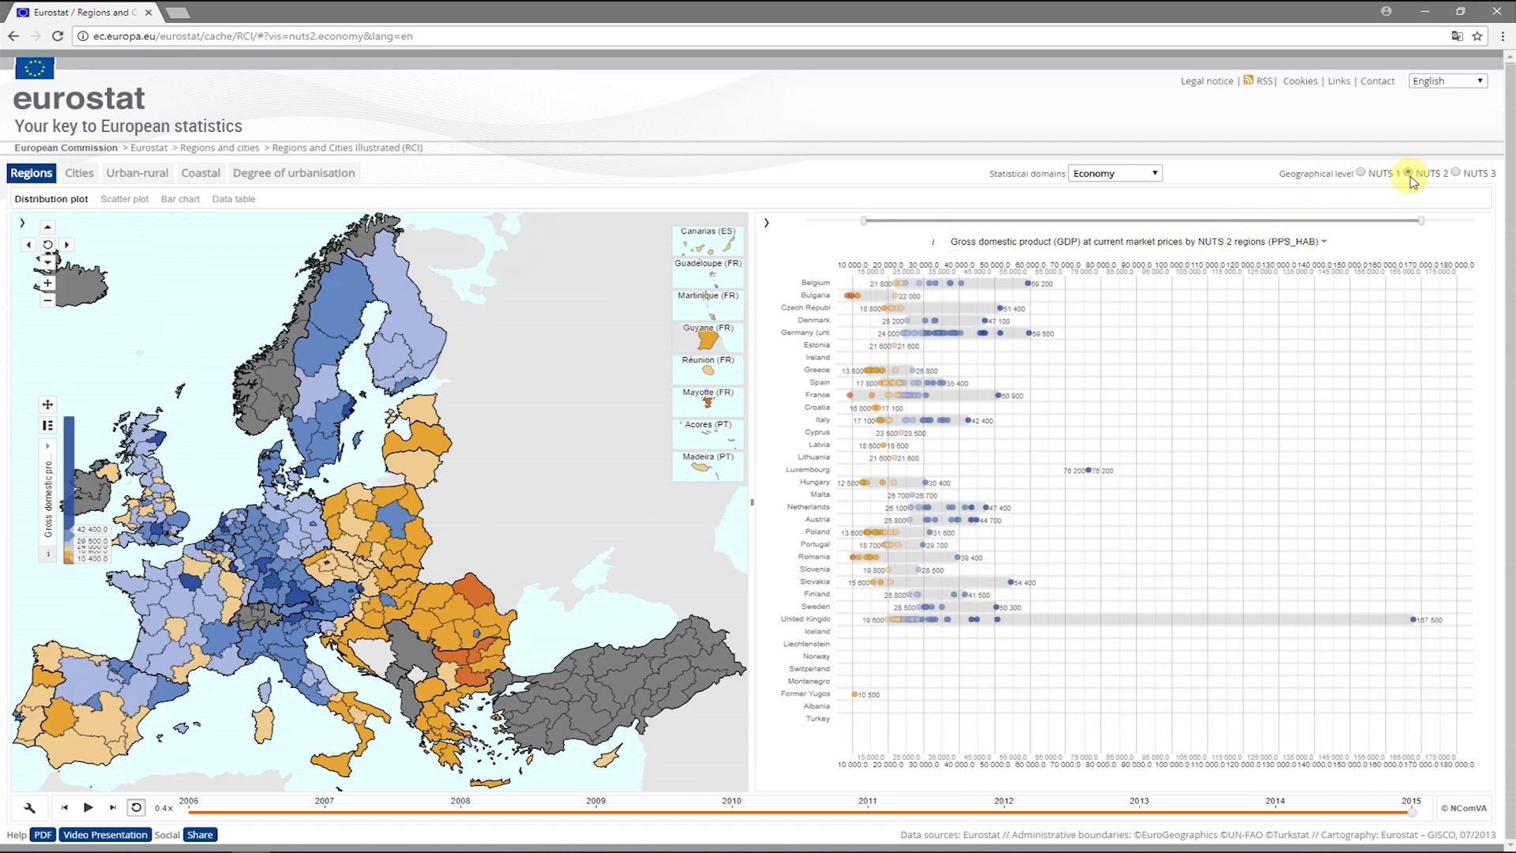
pyautogui.click(1458, 173)
pyautogui.click(79, 173)
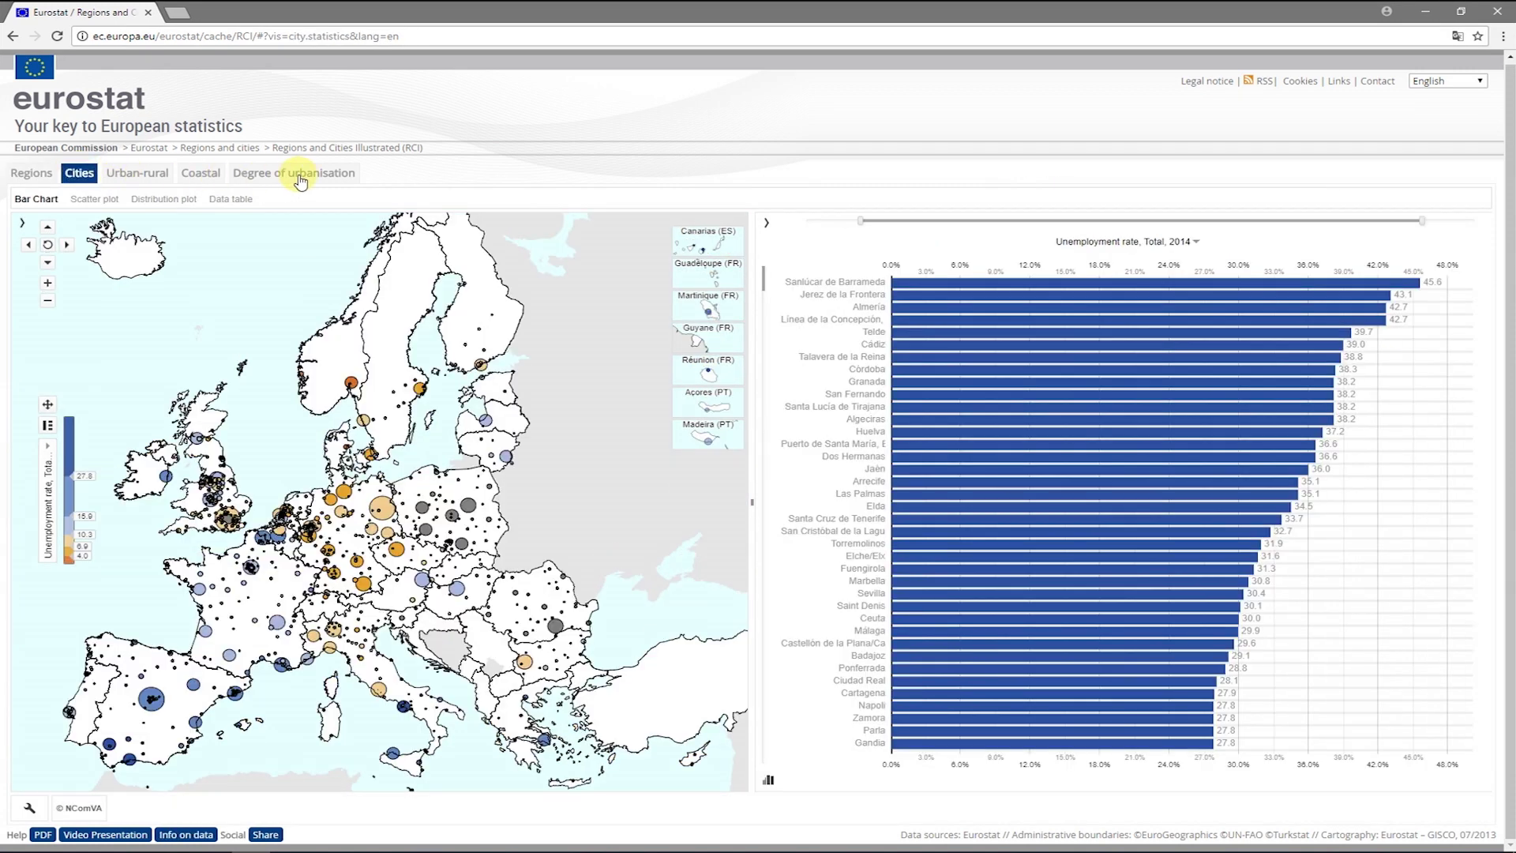
pyautogui.click(313, 176)
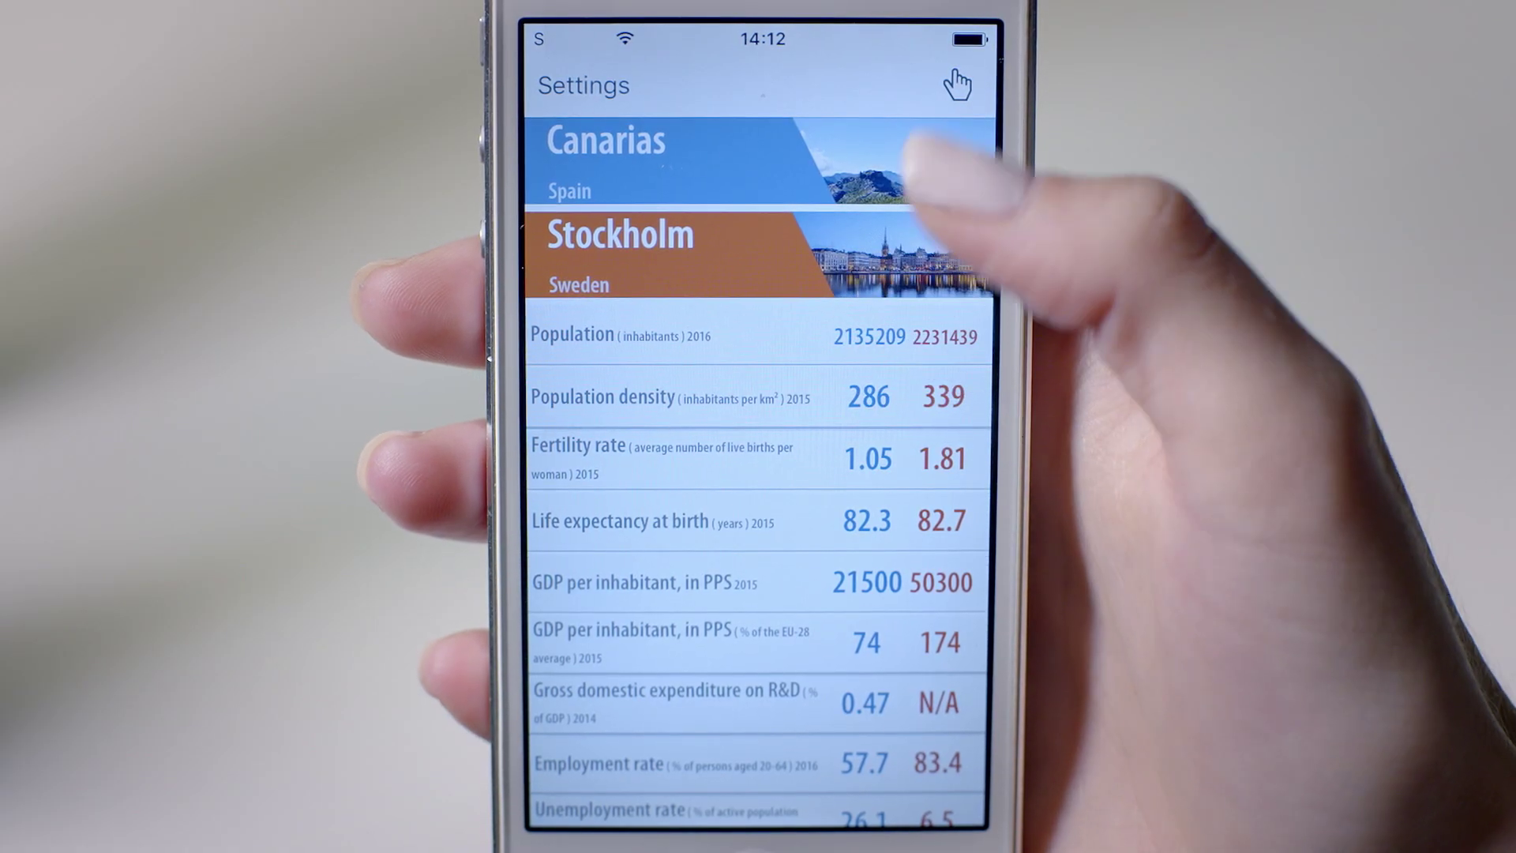
# Step: Add Berlin from Germany's regions to the comparison and show the data
pyautogui.click(956, 85)
pyautogui.click(711, 413)
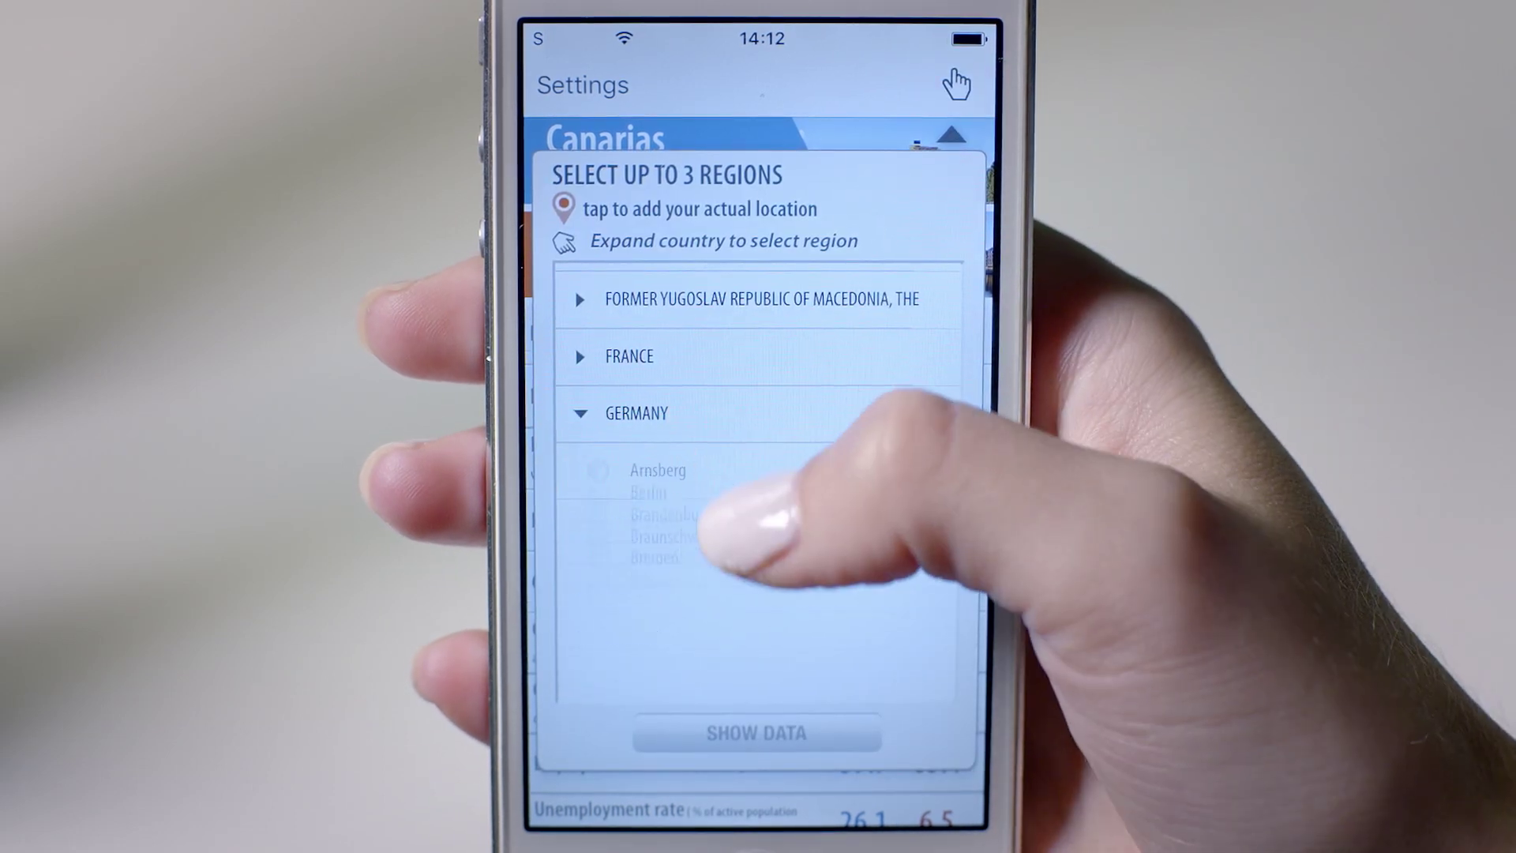
pyautogui.click(648, 527)
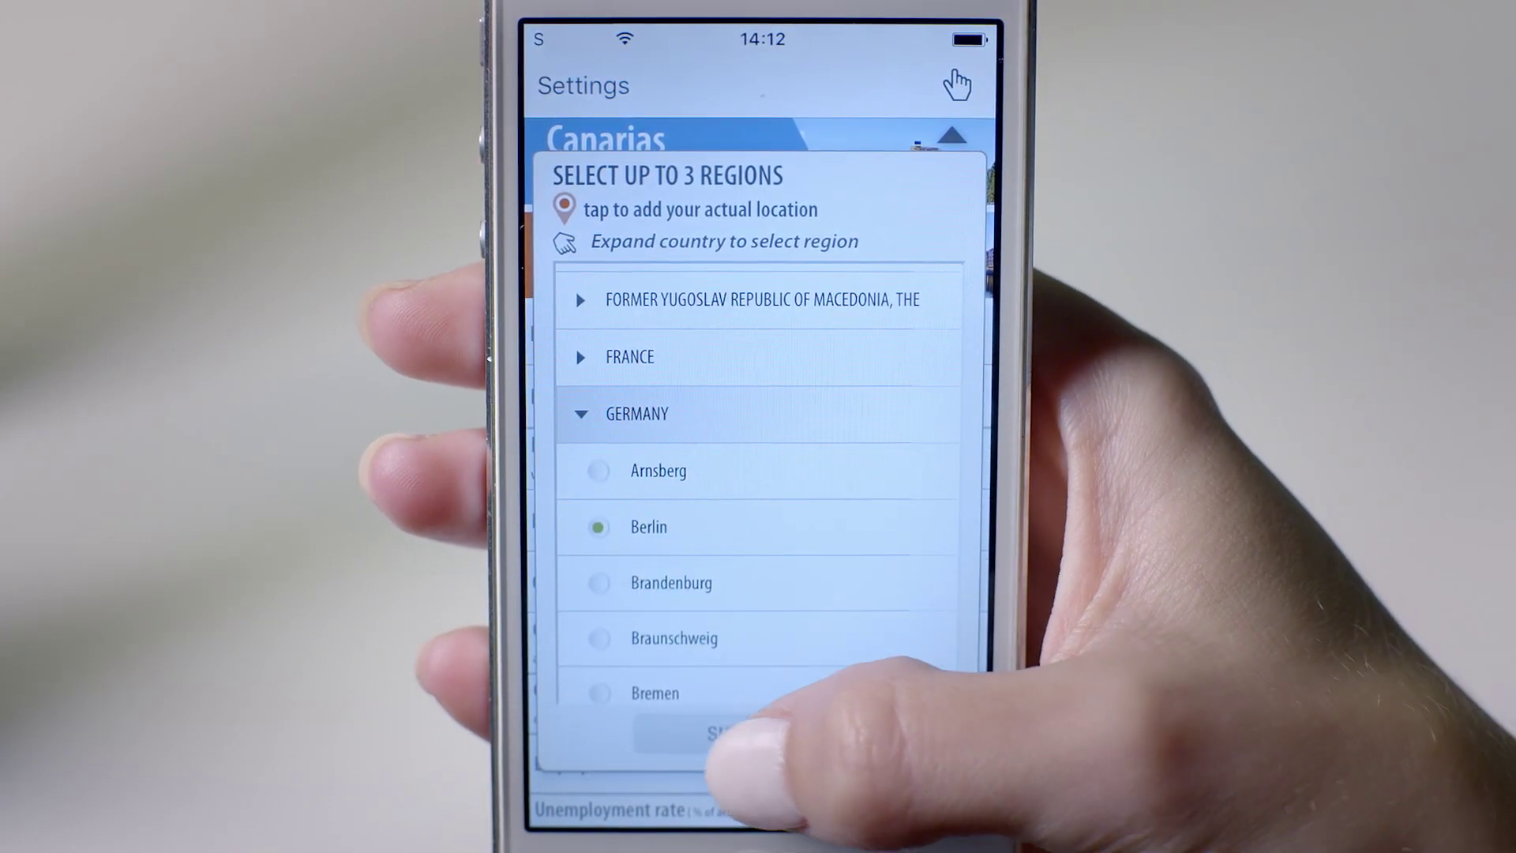
pyautogui.click(790, 734)
# Step: Map the motorisation rate across Spain and read Castilla-La Mancha's value
pyautogui.moveTo(812, 677); pyautogui.dragTo(887, 339)
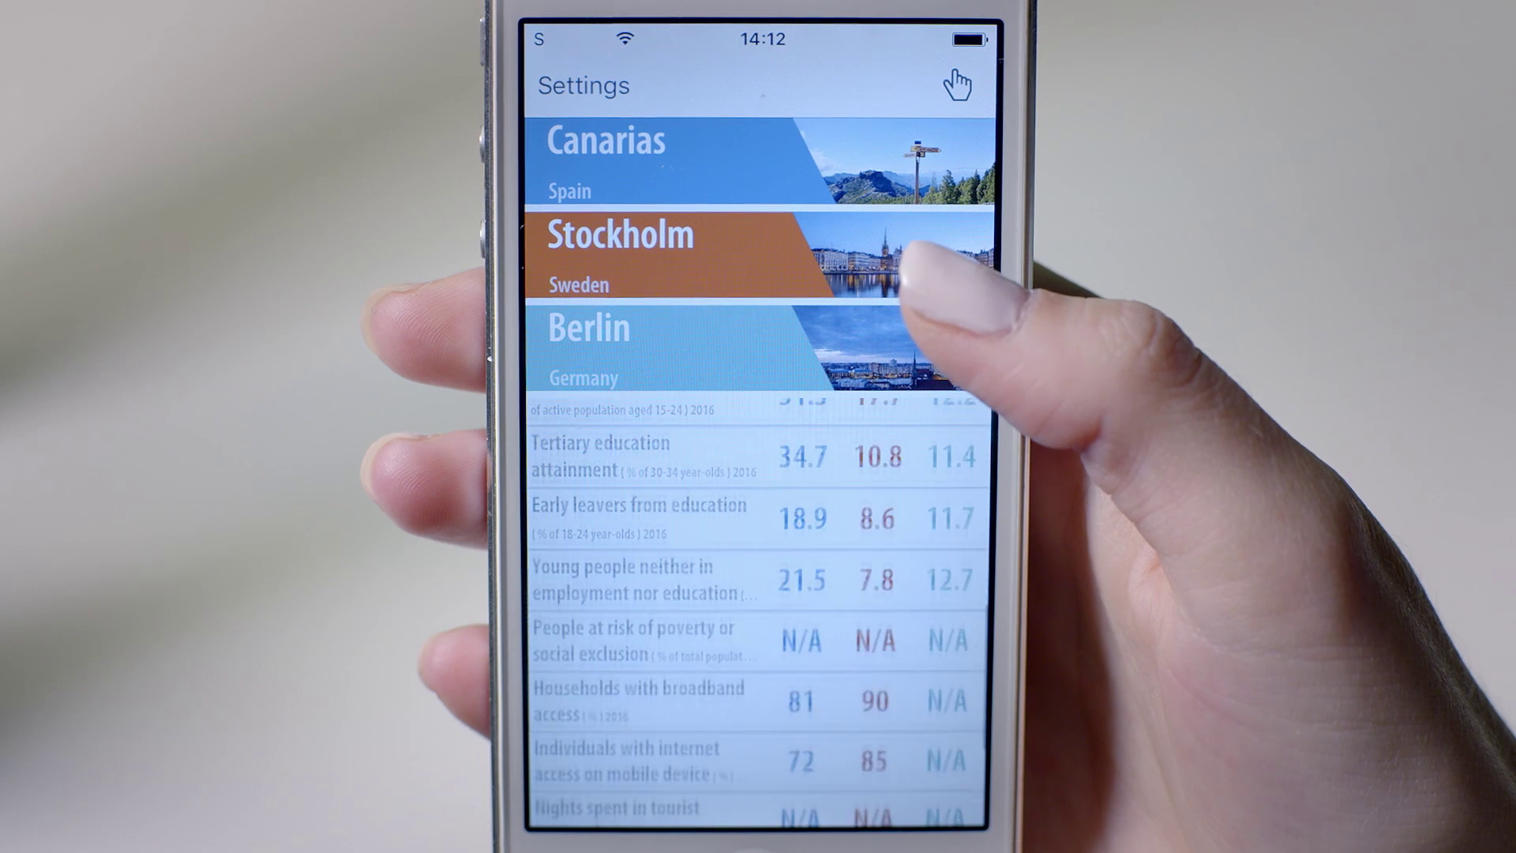
pyautogui.click(861, 687)
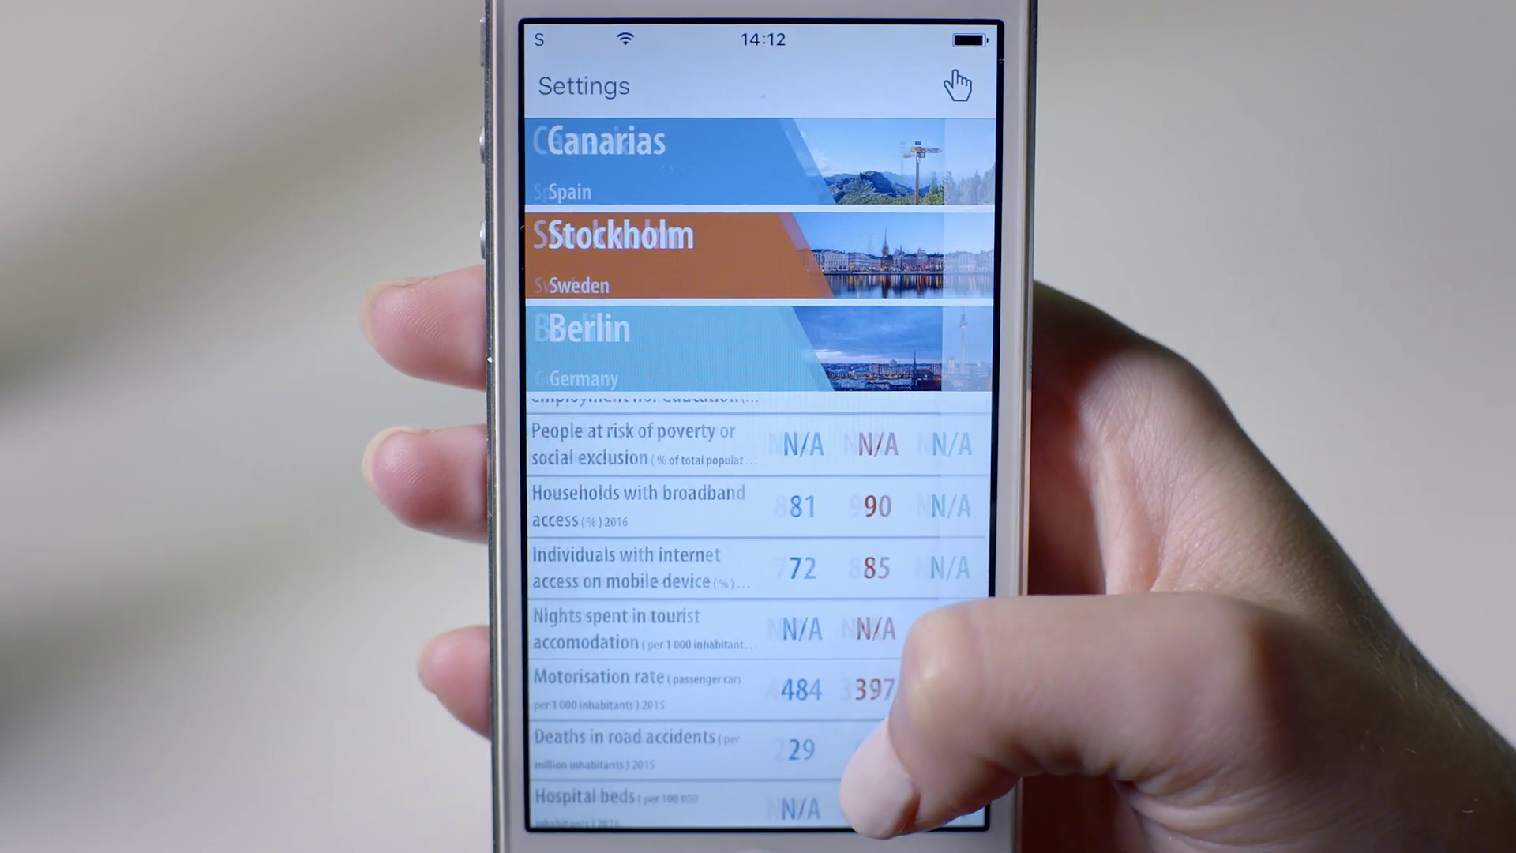
pyautogui.moveTo(857, 786); pyautogui.dragTo(964, 237)
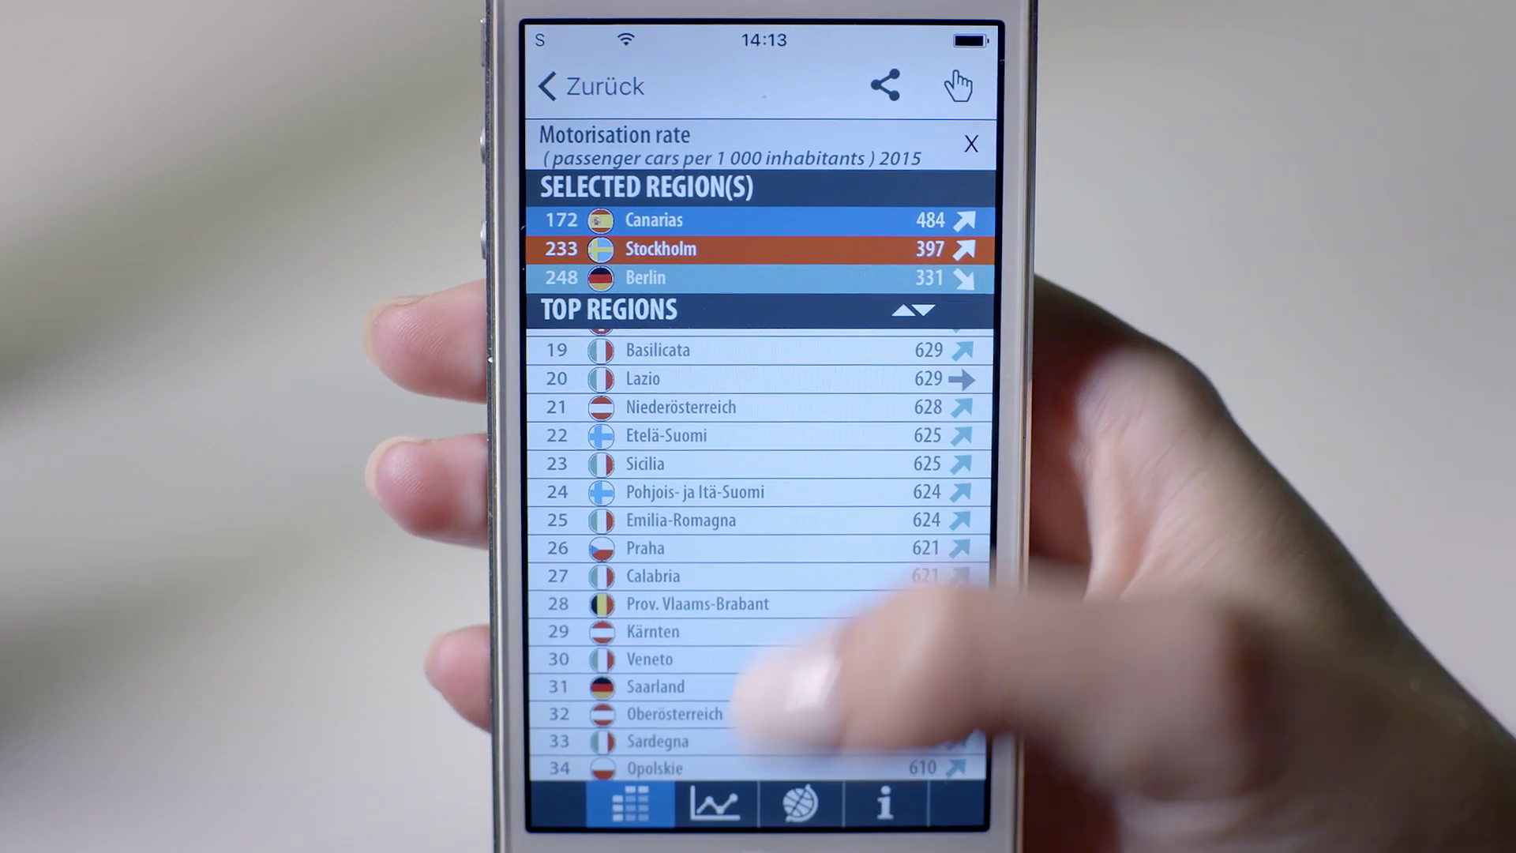
pyautogui.click(715, 804)
pyautogui.click(800, 803)
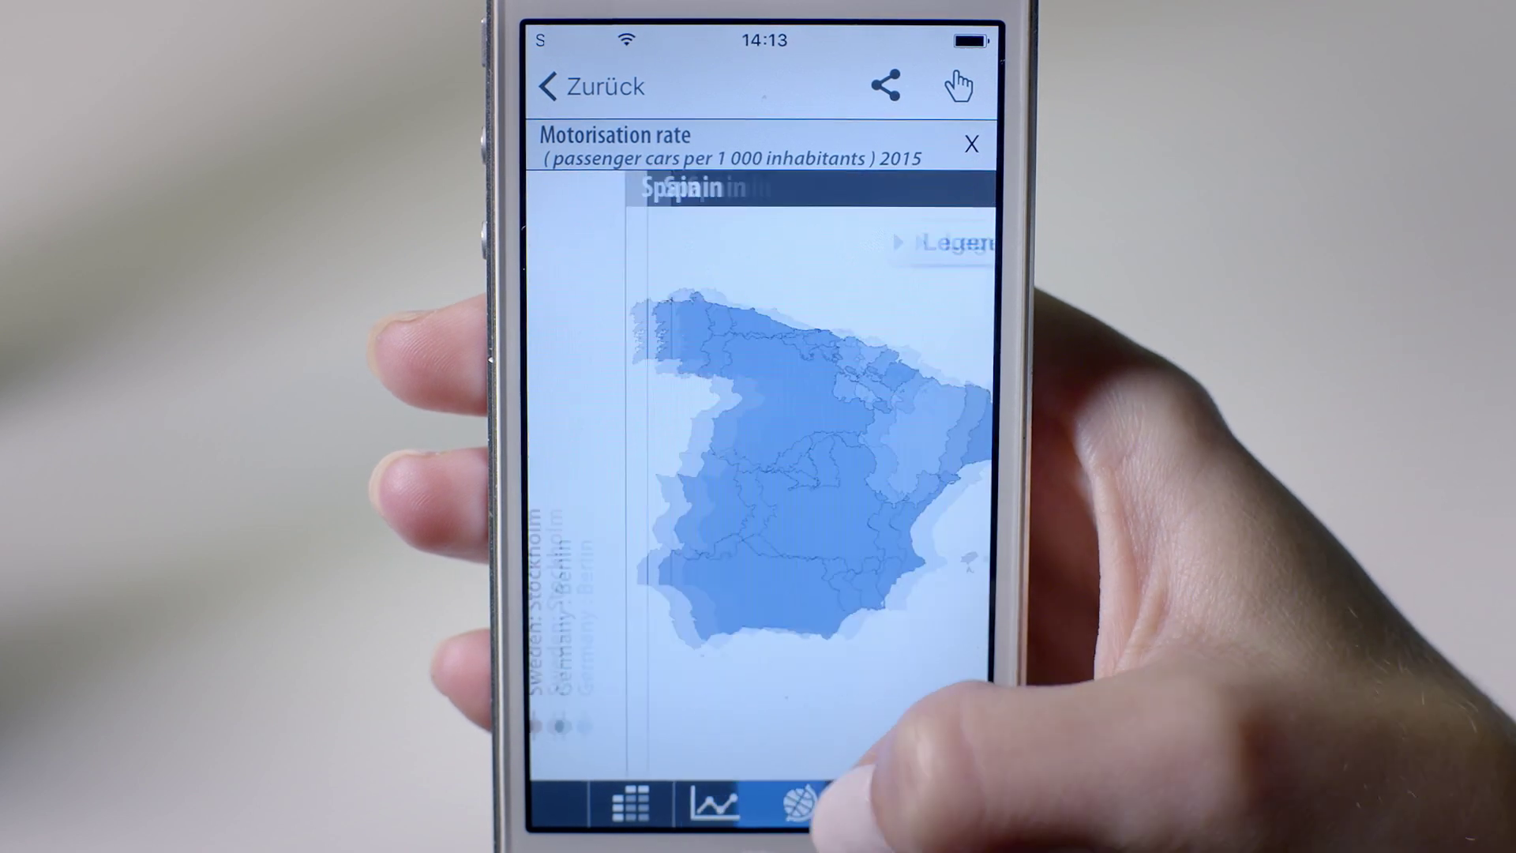
pyautogui.click(715, 505)
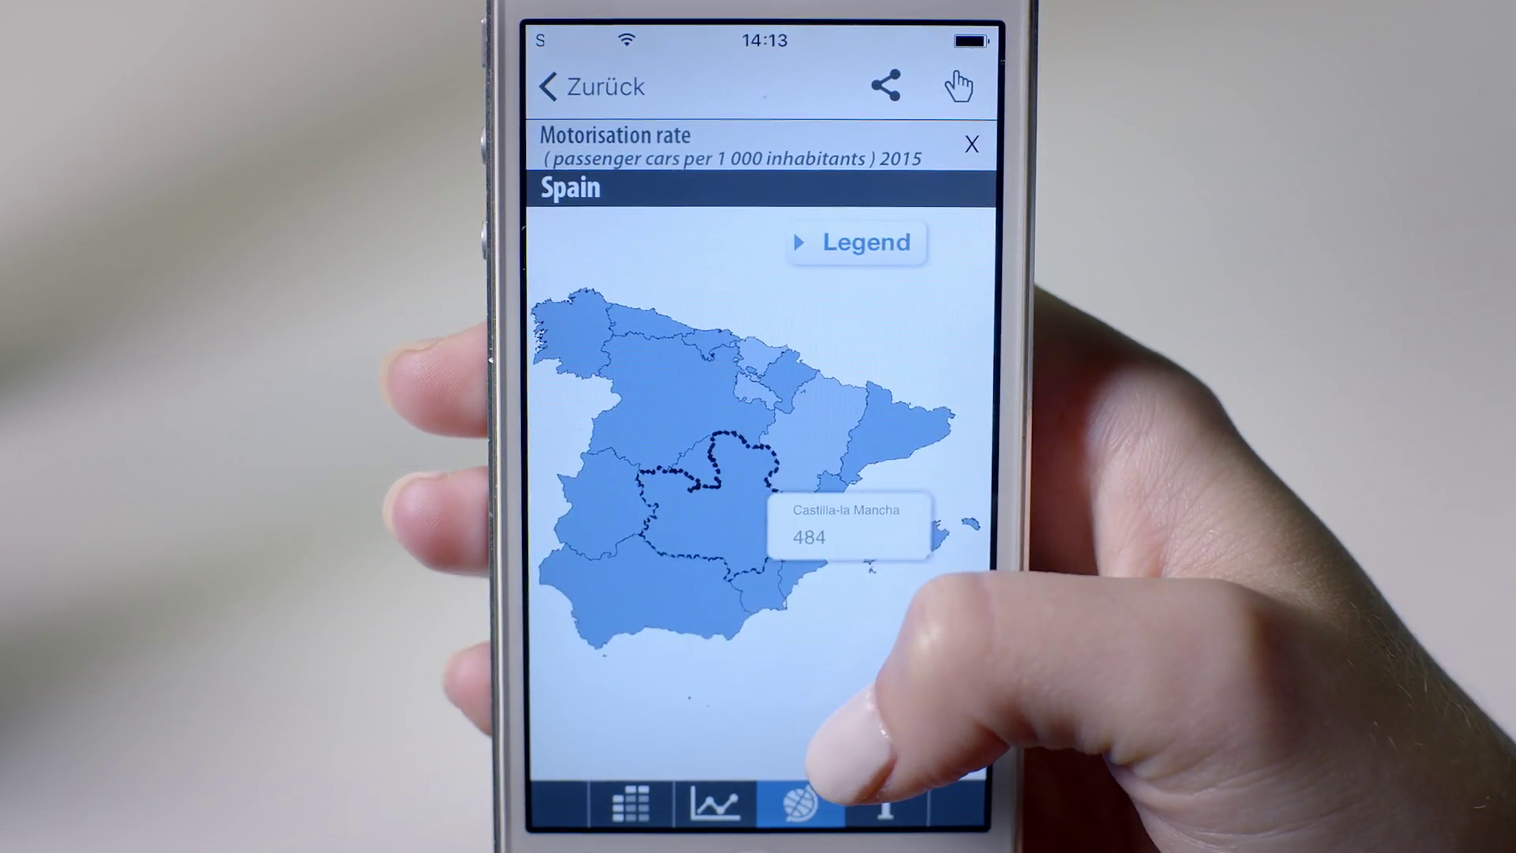